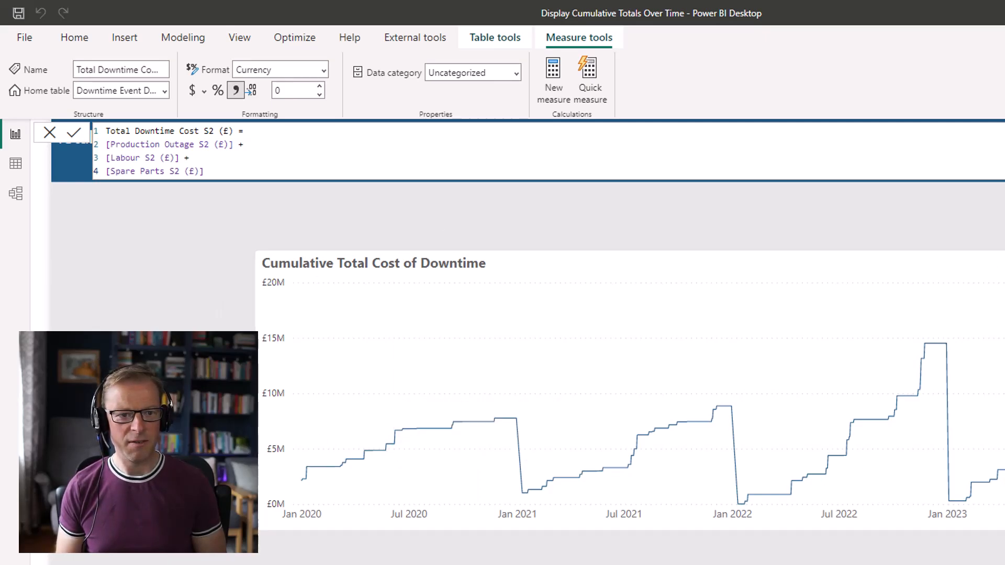
# Write the measure Total Downtime Cost S2 (£) YTD as CALCULATE of [Total Downtime Cost S2 (£)] with DATESYTD('Date'[Date])
pyautogui.hotkey('ctrl', 'a')
pyautogui.write("Total Downtime Cost S2 (£) YTD = CALCULATE(     [Total Downtime Cost S2 (£)],     DATESYTD('Date'[Date]) )")
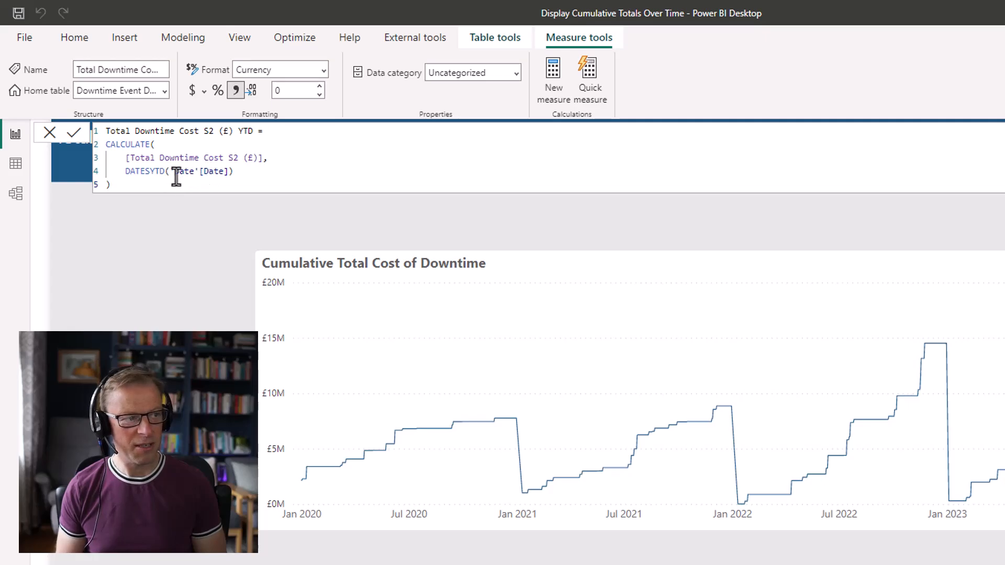
pyautogui.moveTo(352, 465)
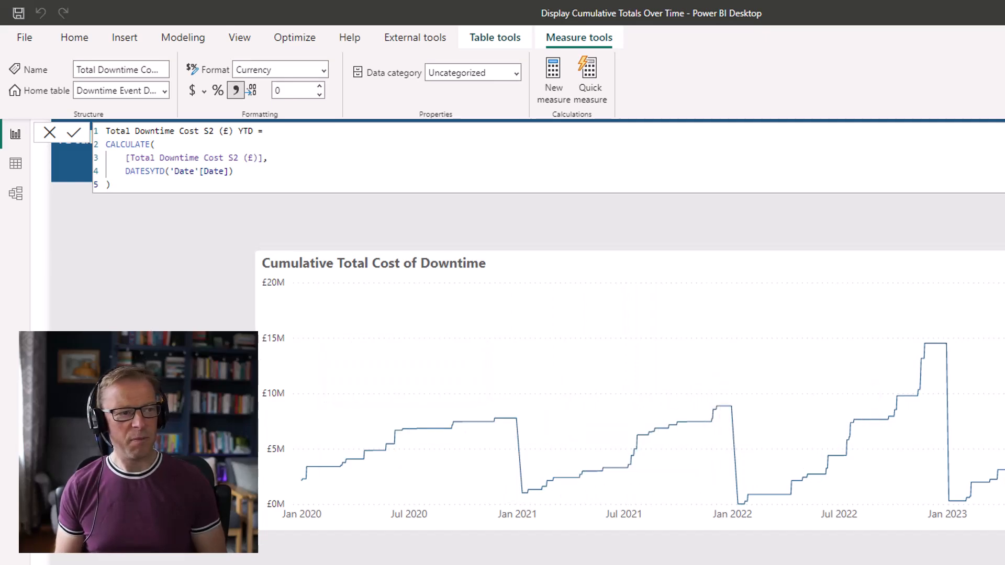
pyautogui.click(220, 388)
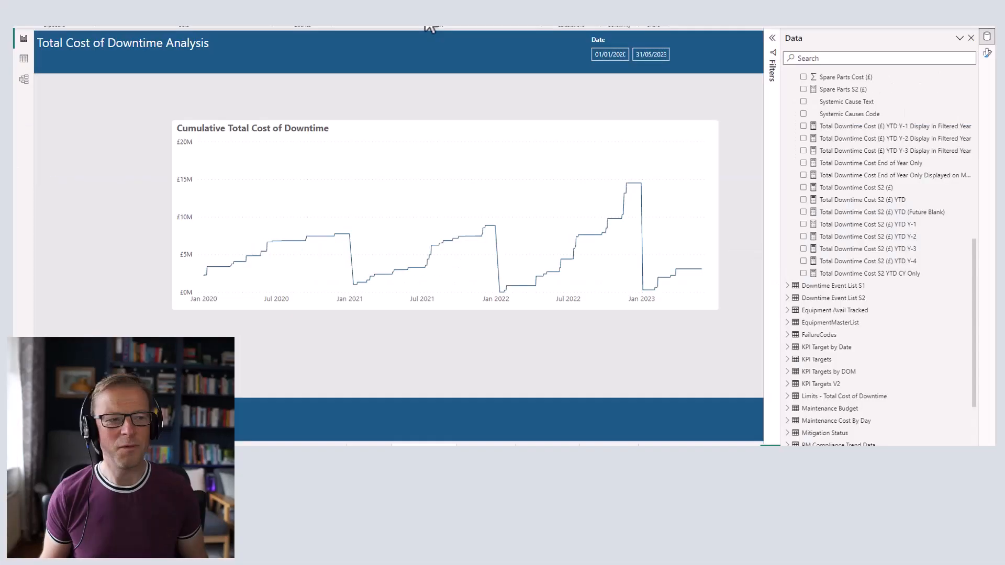
# Set the report's date filter to run from 01/01/2023 to 31/12/2023
pyautogui.click(614, 57)
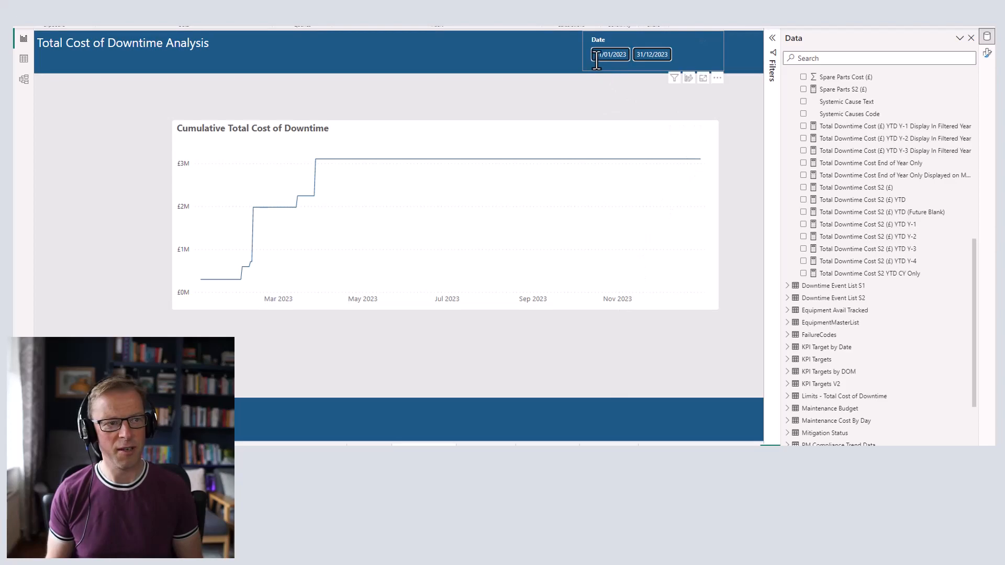
pyautogui.click(634, 58)
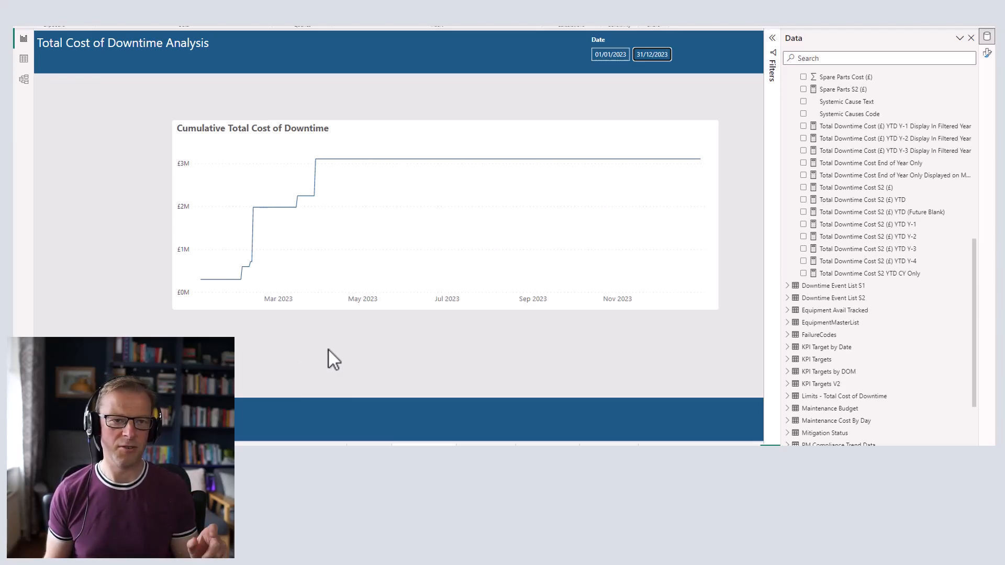
# Examine the DATEADD formulas of the Y-1, Y-2 and Y-3 Display In Filtered Year measures
pyautogui.click(884, 127)
pyautogui.click(166, 37)
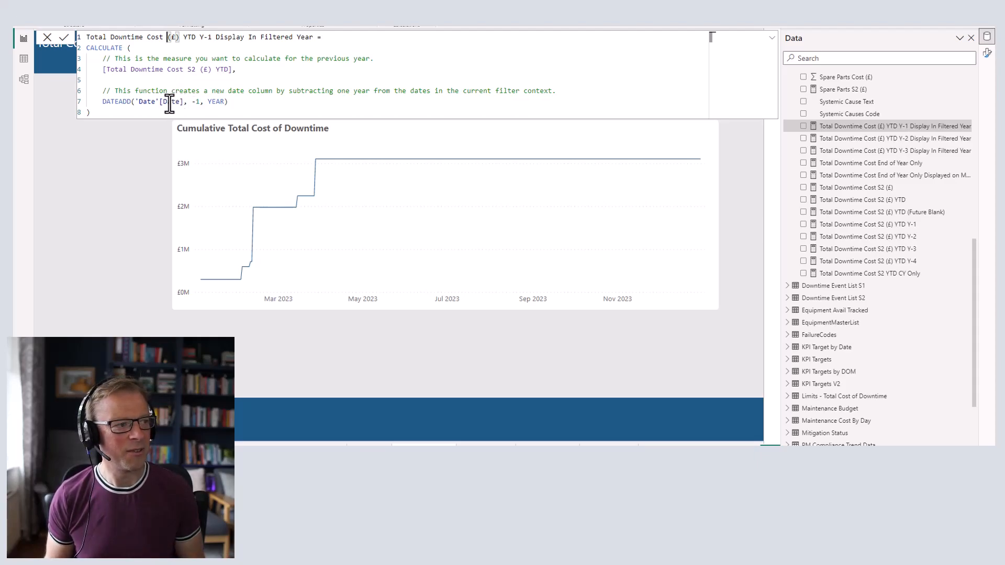
pyautogui.moveTo(192, 102); pyautogui.dragTo(225, 102)
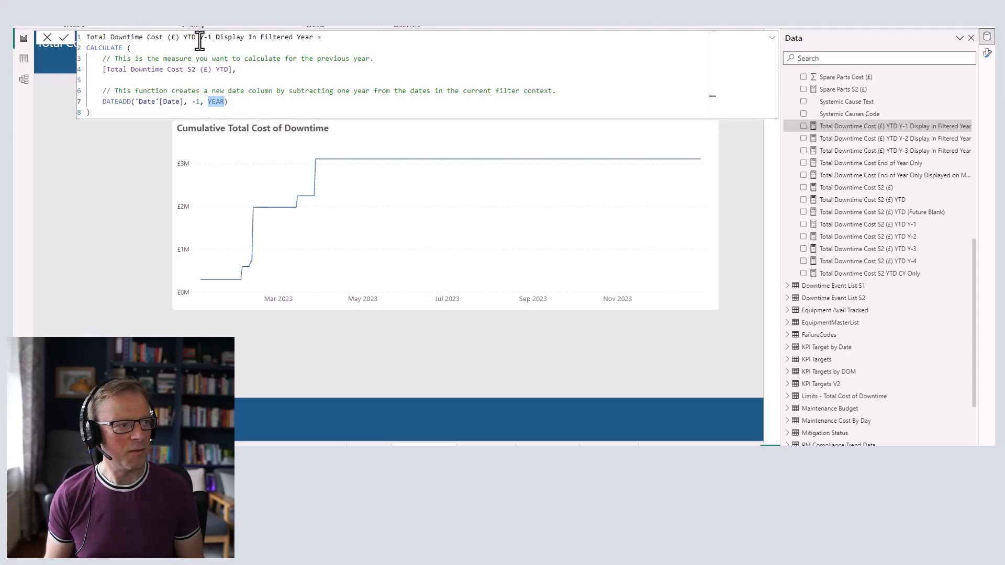
pyautogui.click(852, 138)
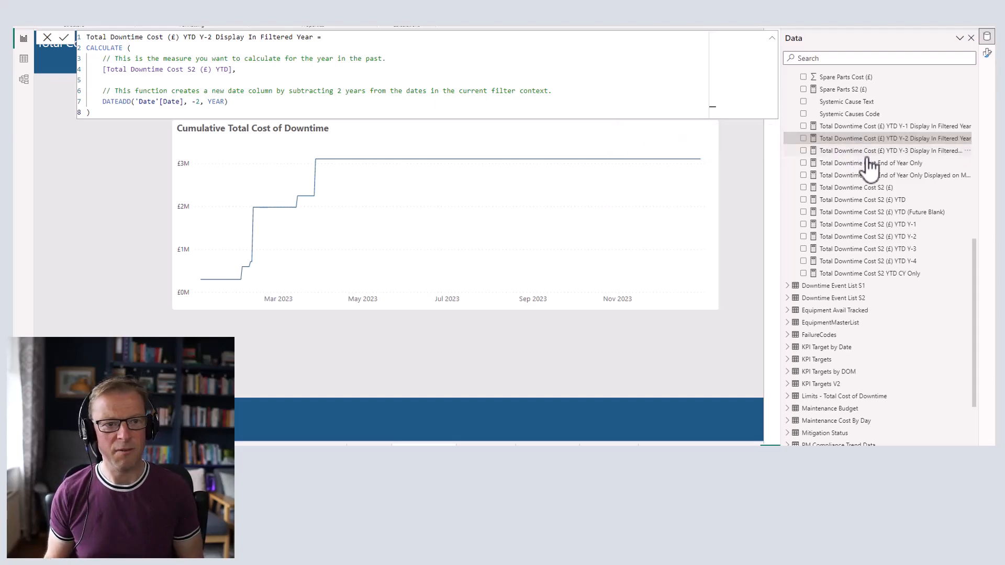
pyautogui.click(866, 152)
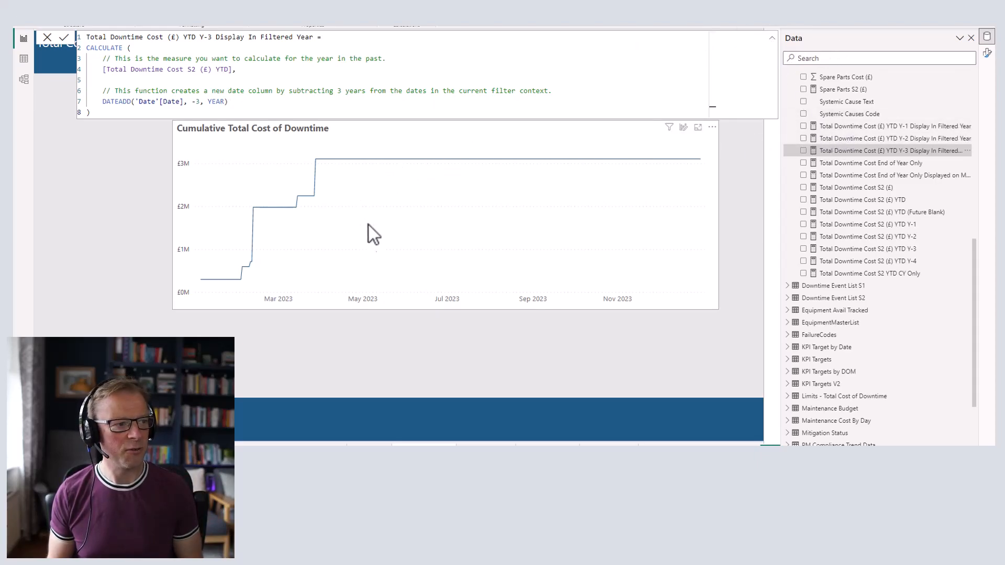
# Add the Total Downtime Cost (£) YTD Y-1 and Y-2 Display In Filtered Year measures to the cumulative chart's Y-axis
pyautogui.click(772, 42)
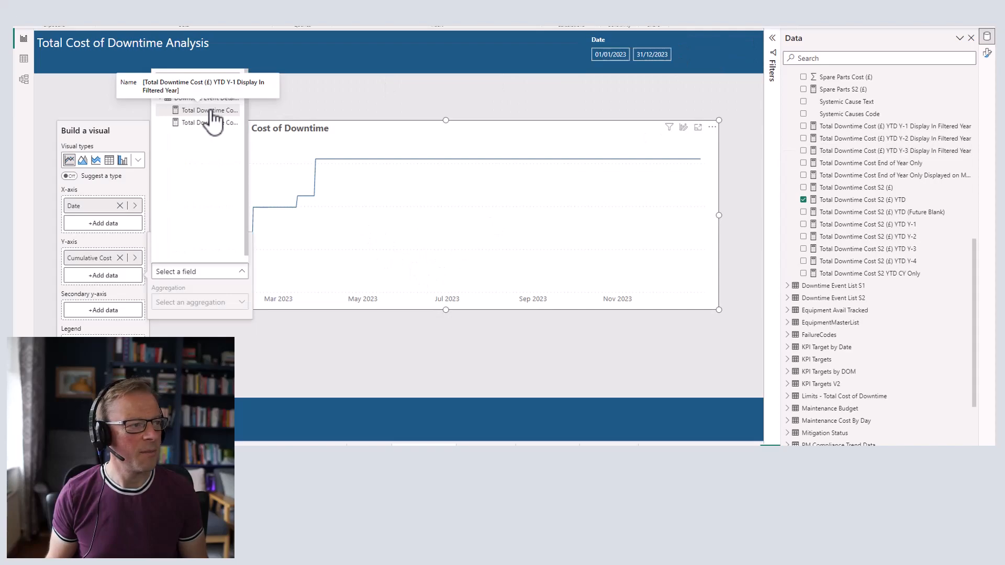
pyautogui.click(212, 110)
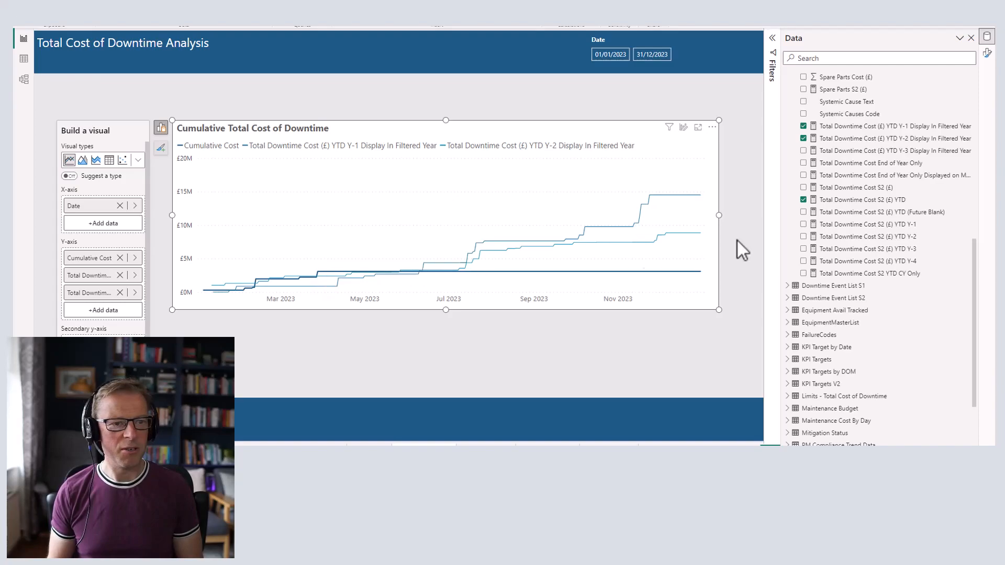
# Replace the Total Downtime Cost S2 (£) YTD series in the chart with Total Downtime Cost S2 (£) YTD (Future Blank)
pyautogui.click(858, 213)
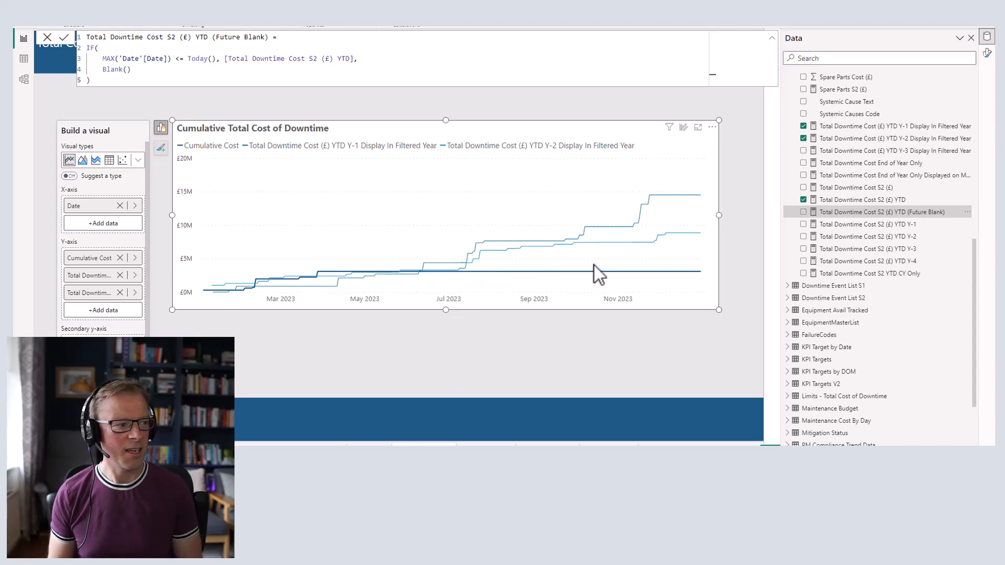
pyautogui.click(803, 212)
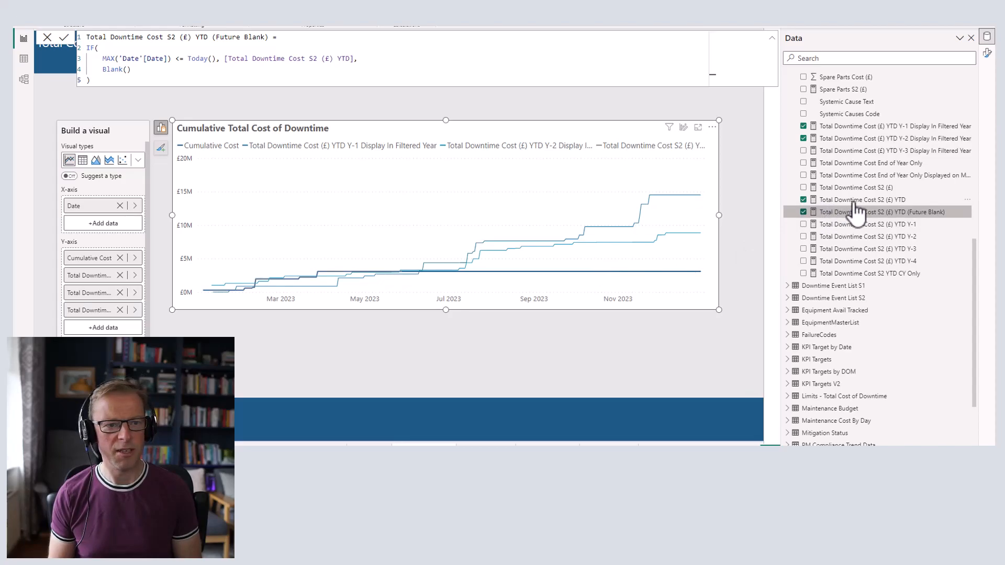
pyautogui.click(803, 199)
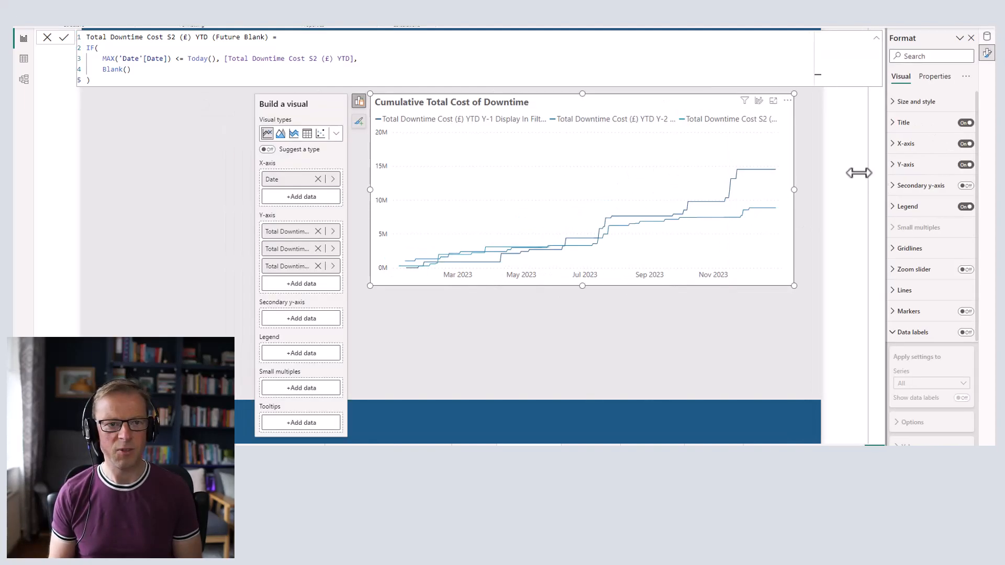
# Set the line stroke width of the Total Downtime Cost S2 (£) YTD (Future Blank) series to 3 px
pyautogui.moveTo(858, 173); pyautogui.dragTo(827, 173)
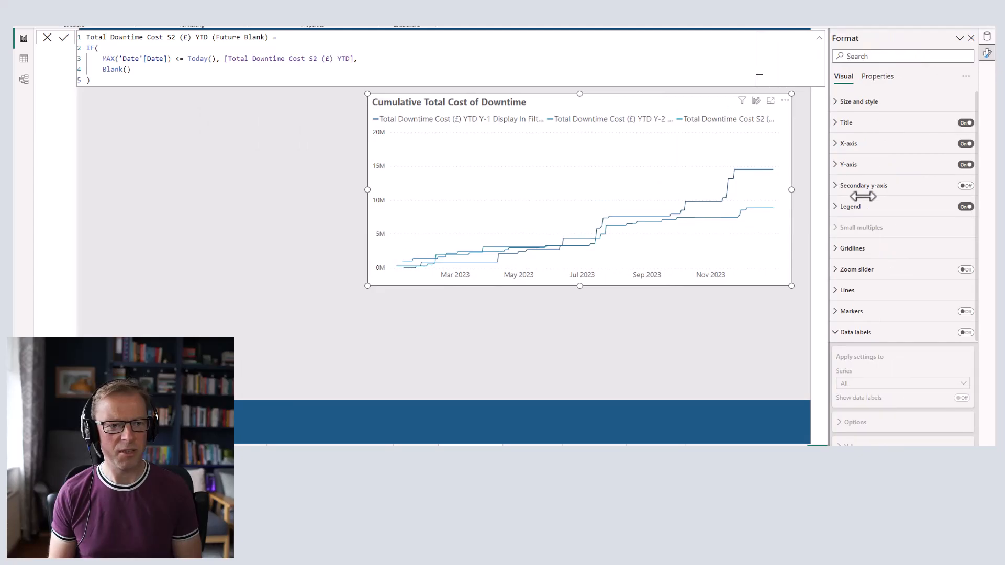
pyautogui.click(837, 293)
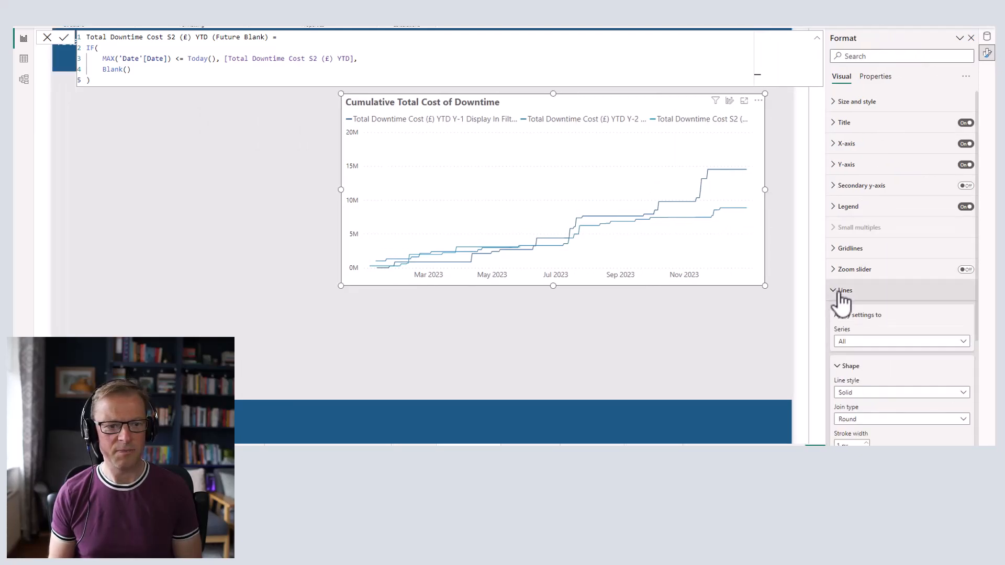
pyautogui.click(865, 343)
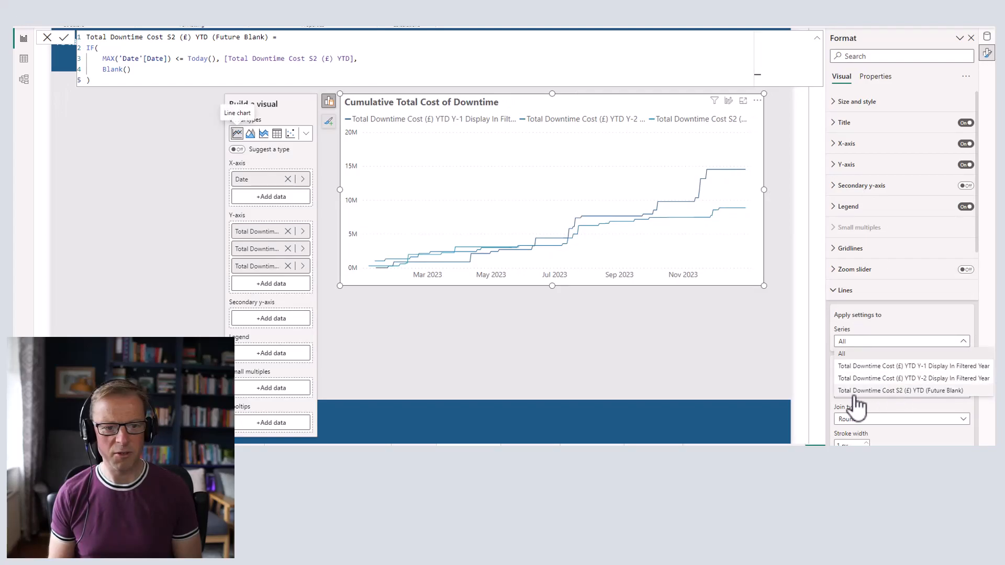
pyautogui.click(896, 392)
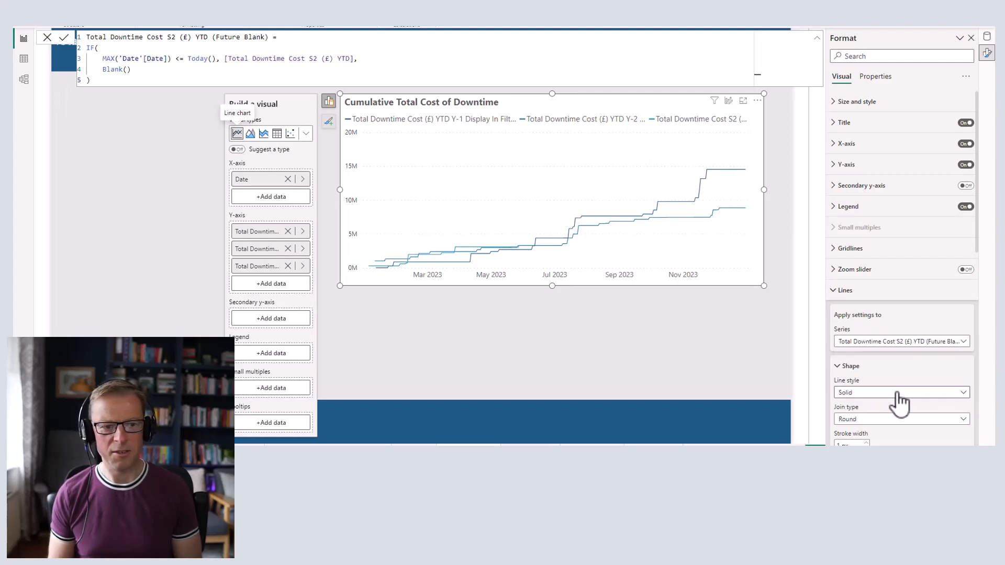
pyautogui.scroll(-3, 880, 311)
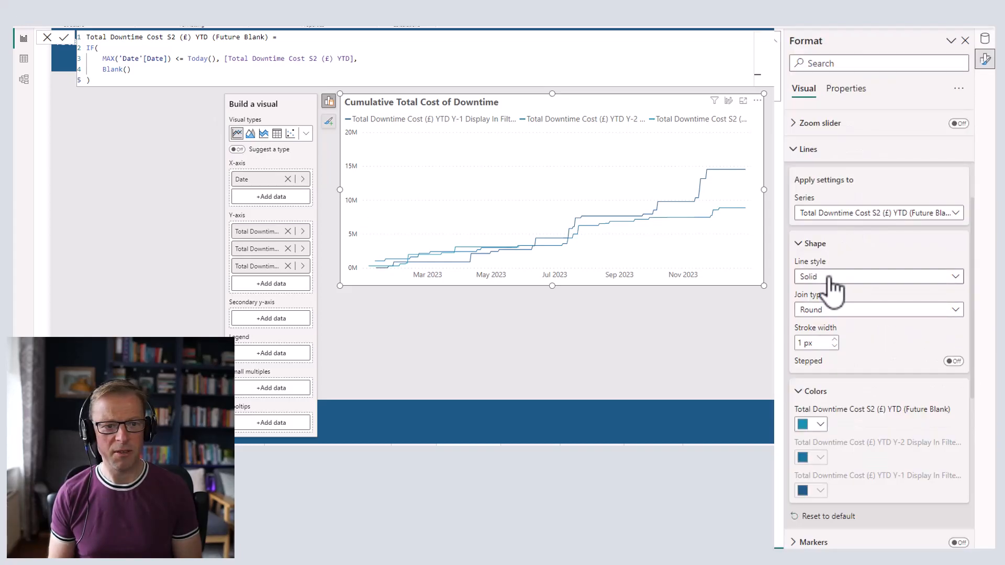
pyautogui.moveTo(821, 343); pyautogui.dragTo(790, 343)
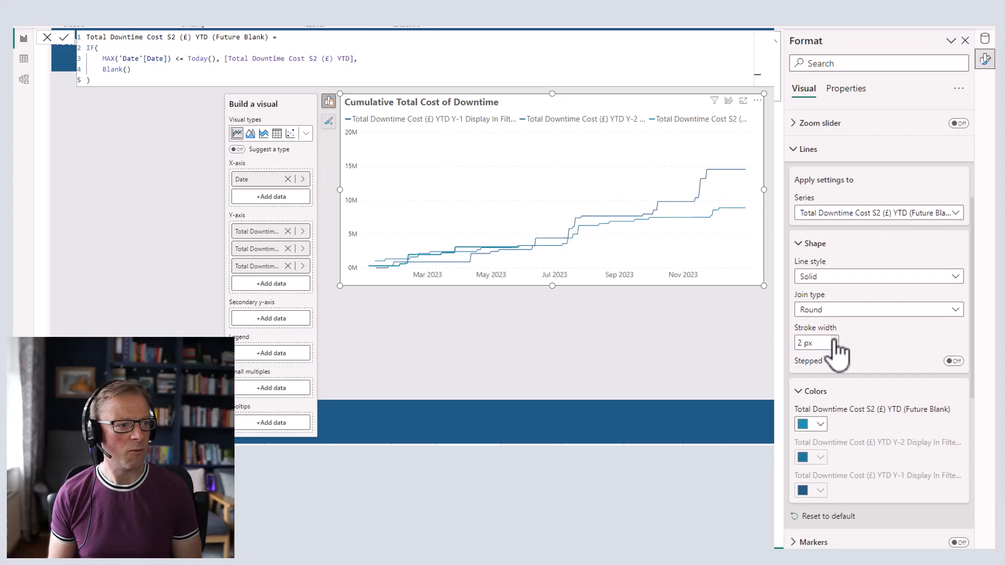
pyautogui.click(836, 339)
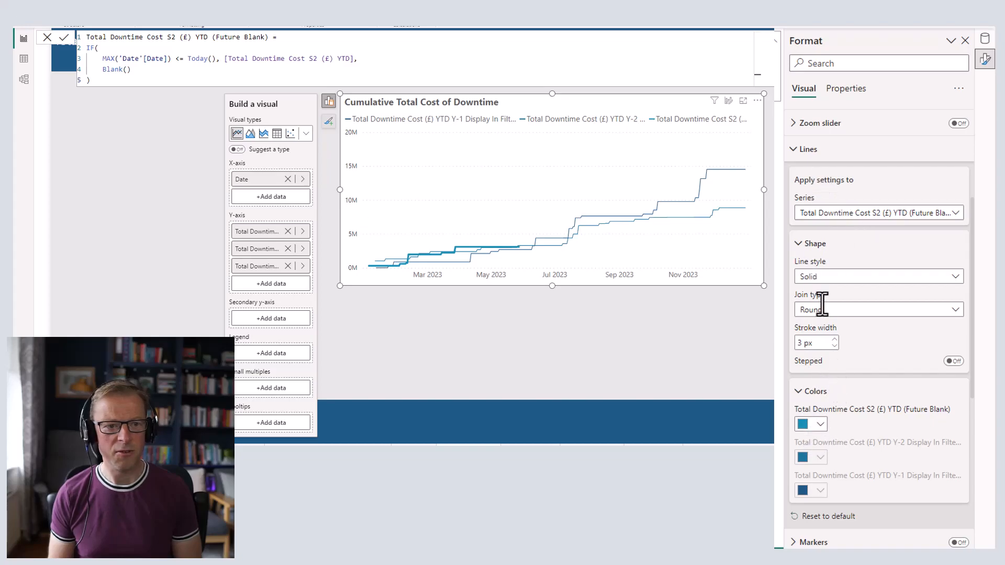
# Color the Future Blank line dark blue, the Y-1 line dark grey and the Y-2 line light grey
pyautogui.click(840, 213)
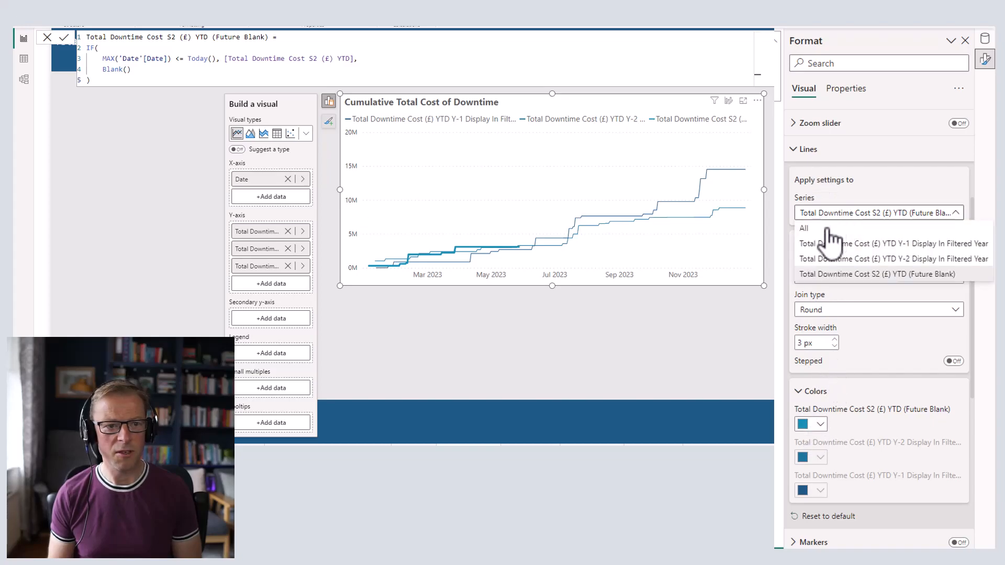
pyautogui.click(826, 229)
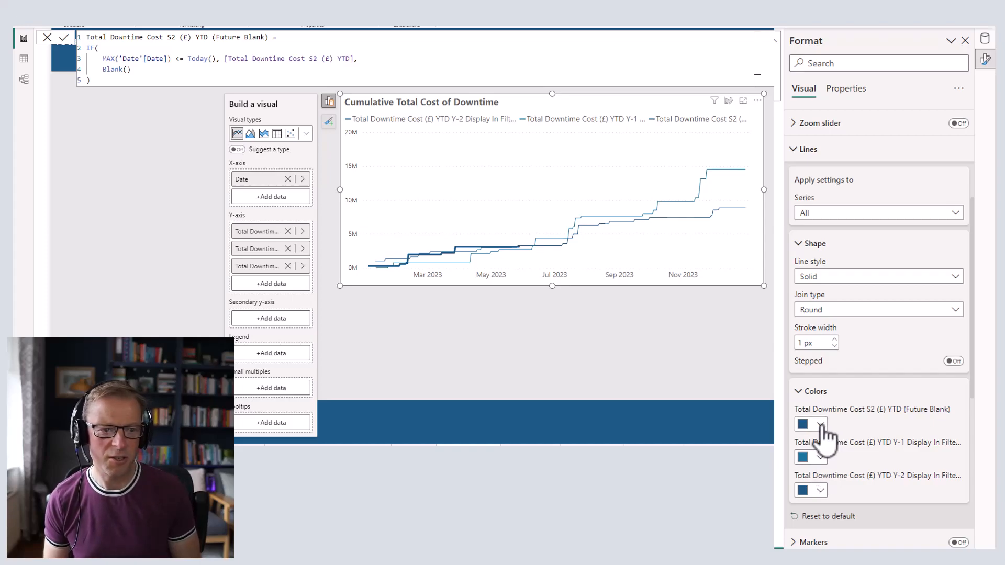
pyautogui.click(820, 425)
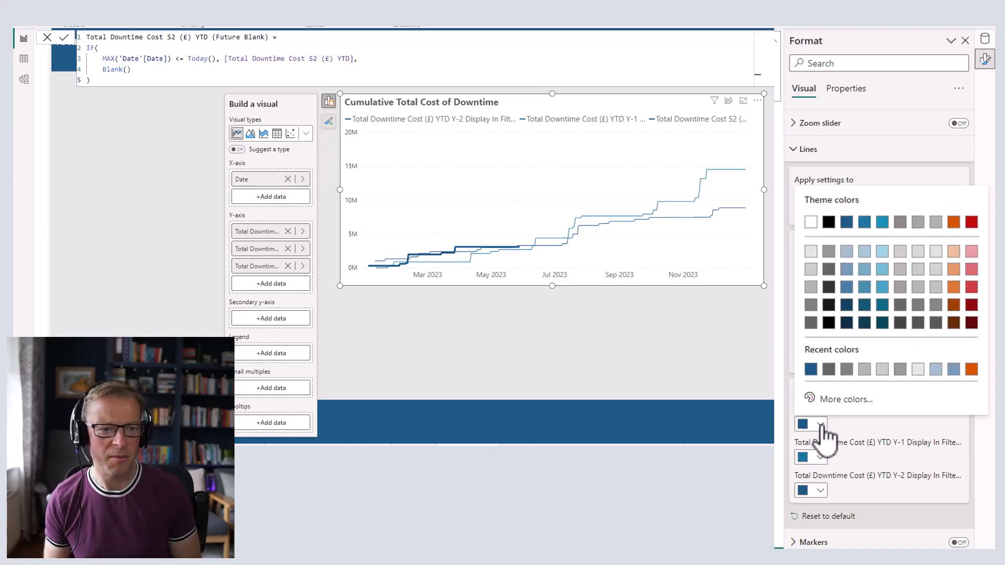
pyautogui.click(846, 222)
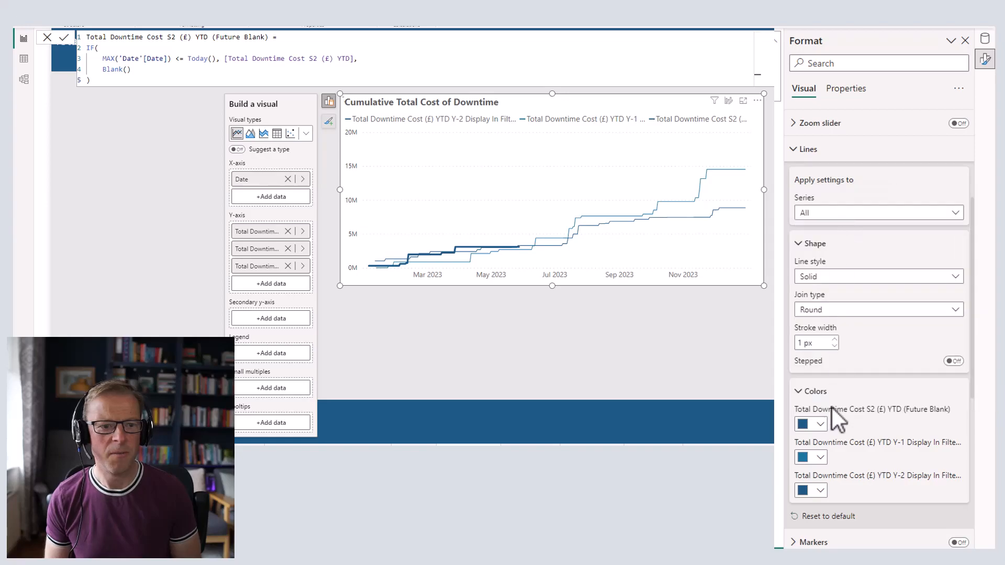
pyautogui.click(820, 457)
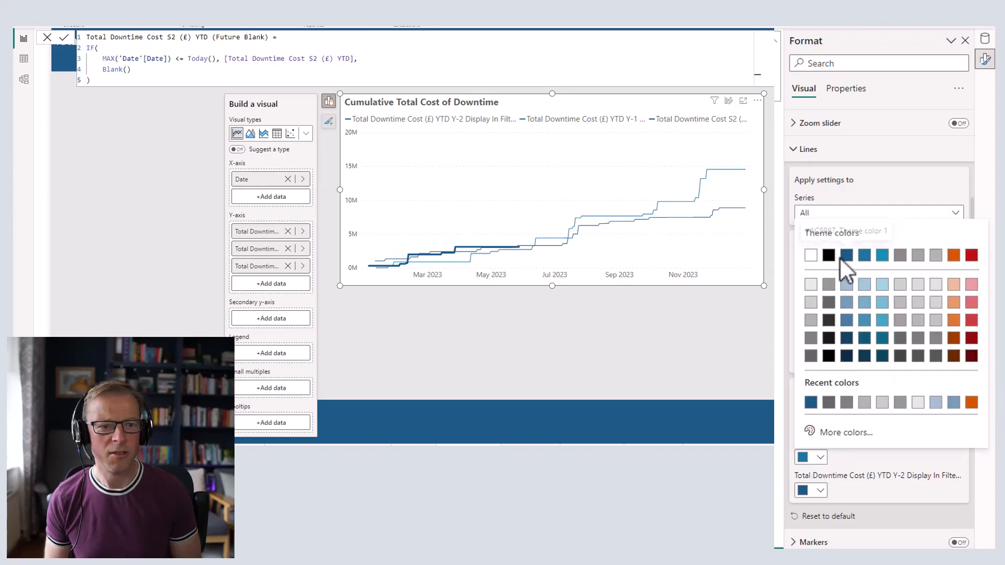
pyautogui.click(811, 357)
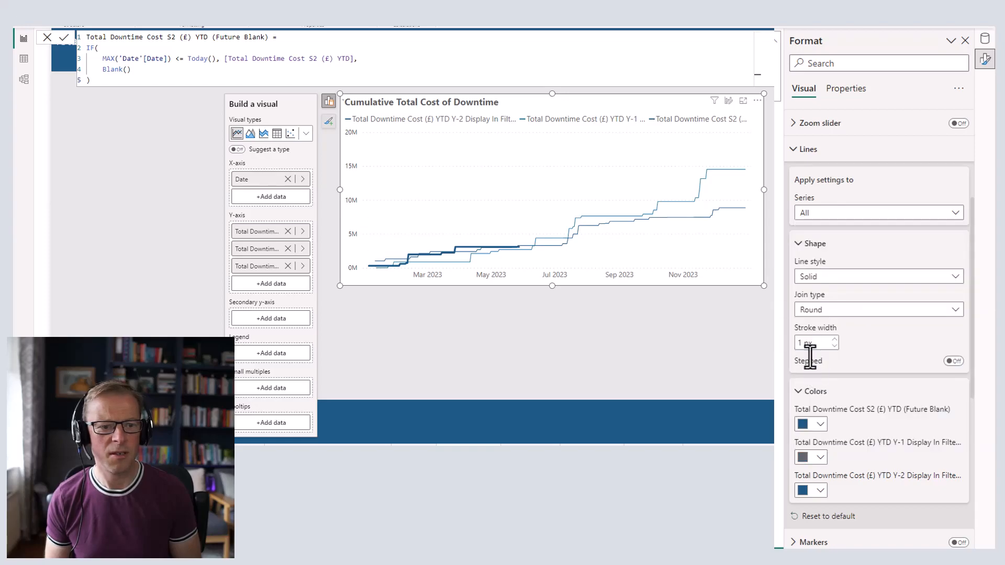
pyautogui.click(820, 491)
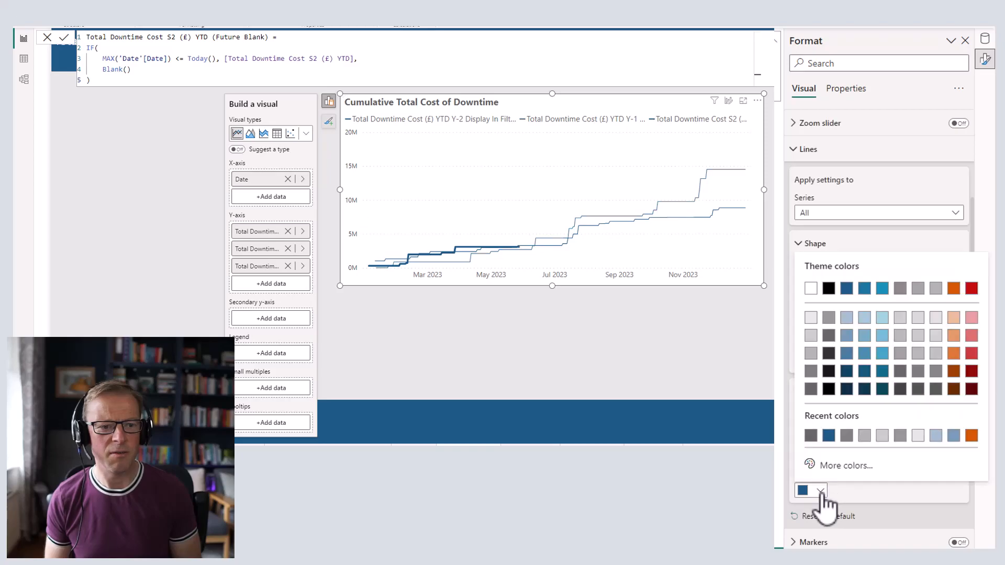
pyautogui.click(811, 355)
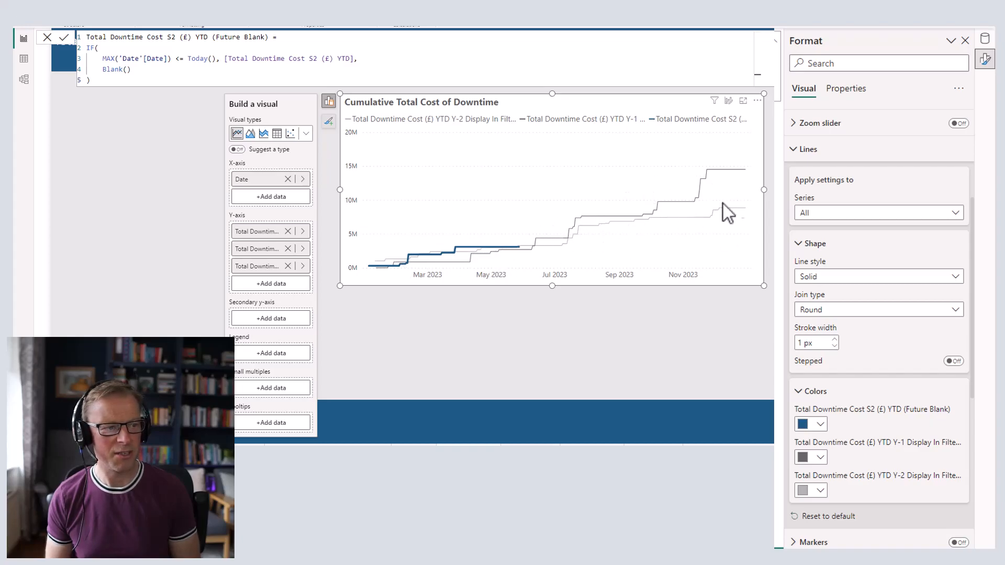
# Give the Total Downtime Cost (£) YTD Y-1 Display In Filtered Year line a 2 px stroke width and a dashed style
pyautogui.click(824, 213)
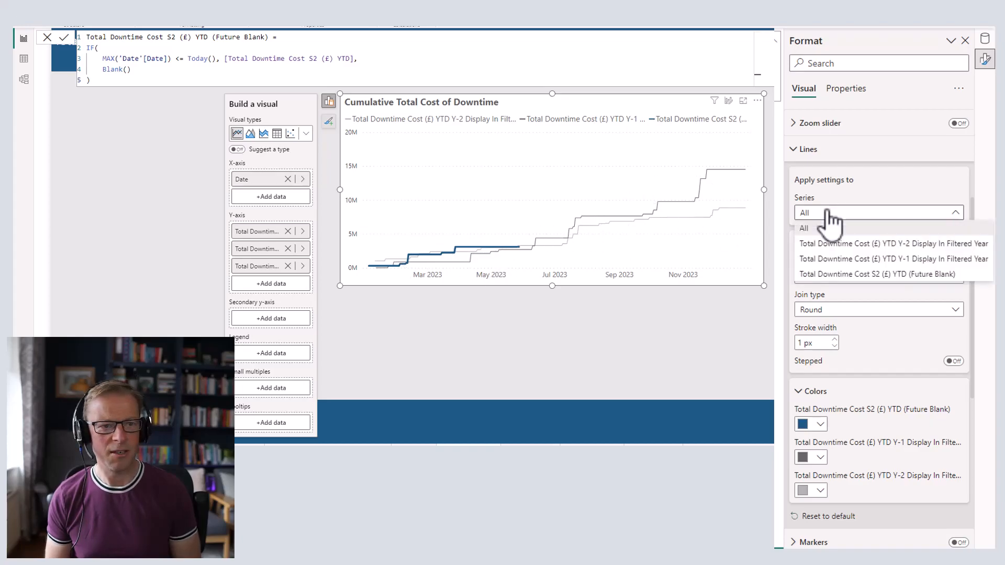
pyautogui.click(850, 274)
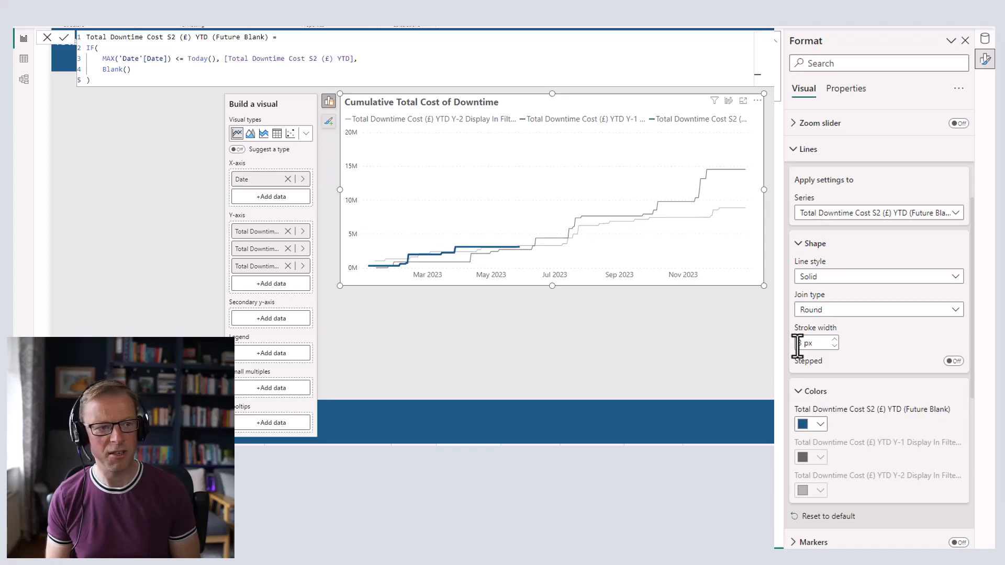
pyautogui.click(868, 212)
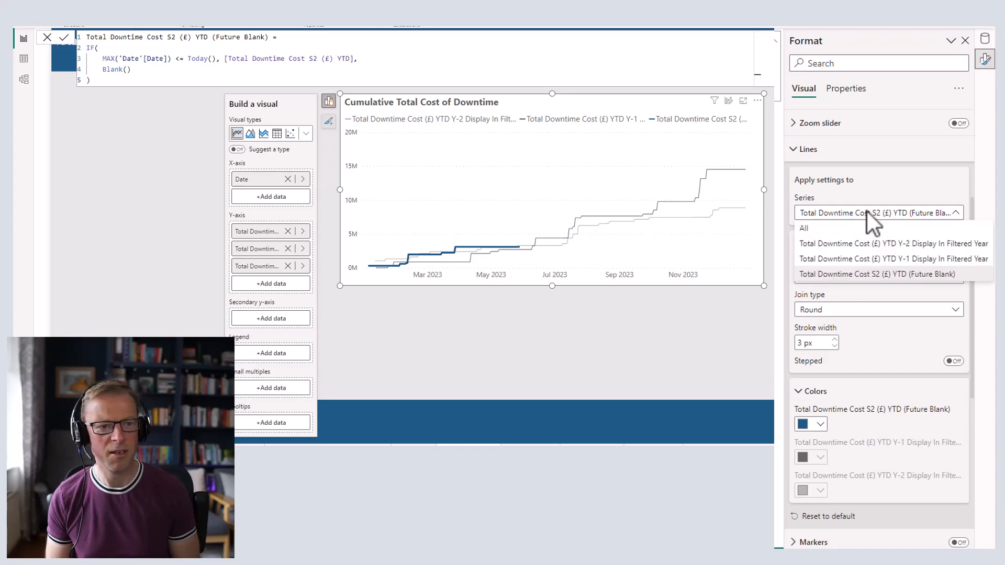
pyautogui.click(851, 259)
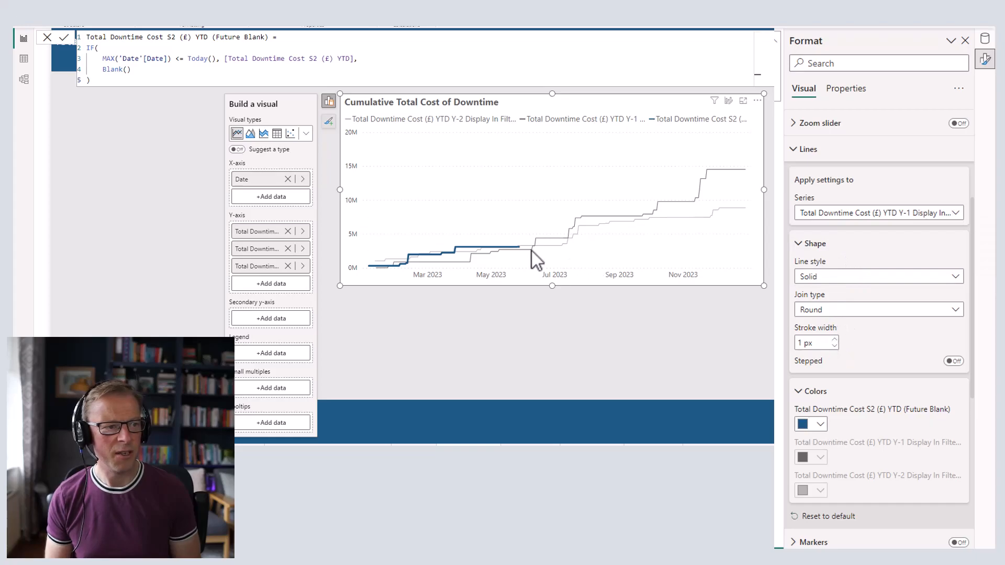
pyautogui.click(834, 339)
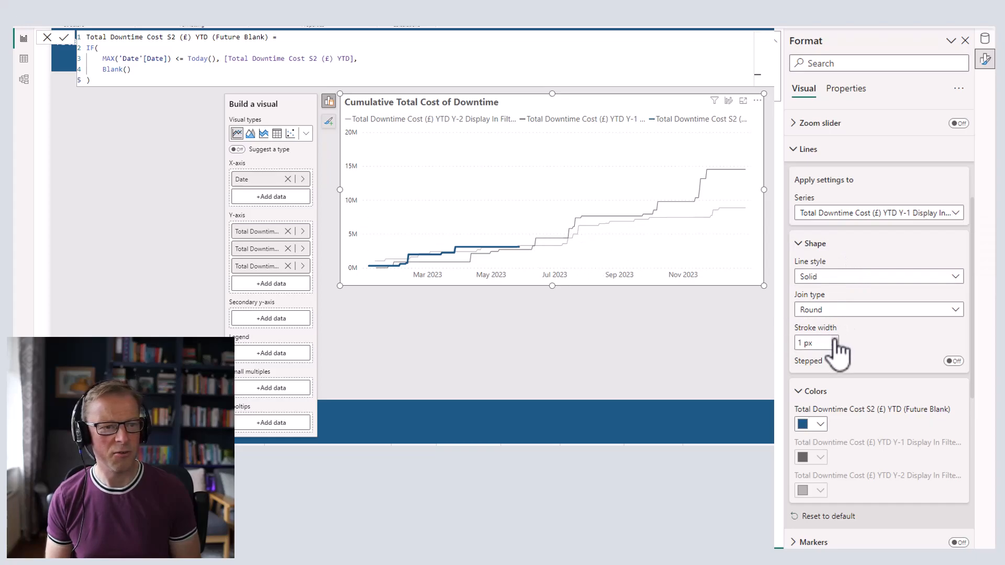
pyautogui.click(837, 280)
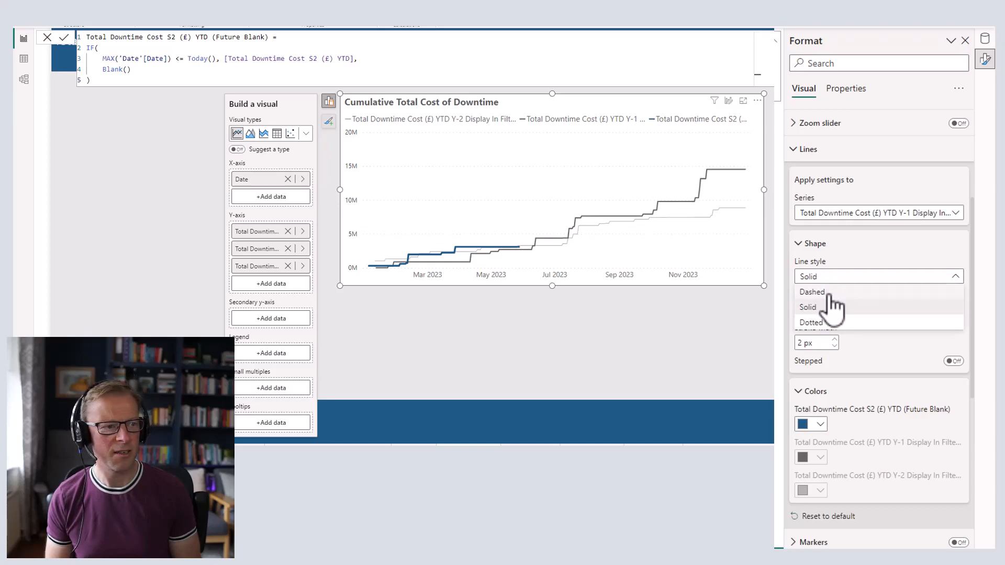
pyautogui.click(832, 307)
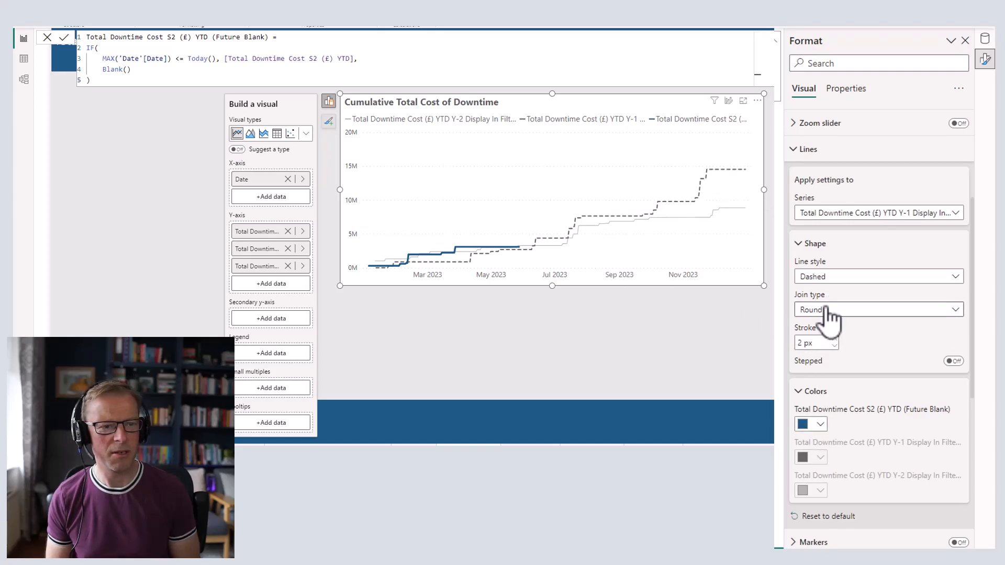
pyautogui.click(826, 277)
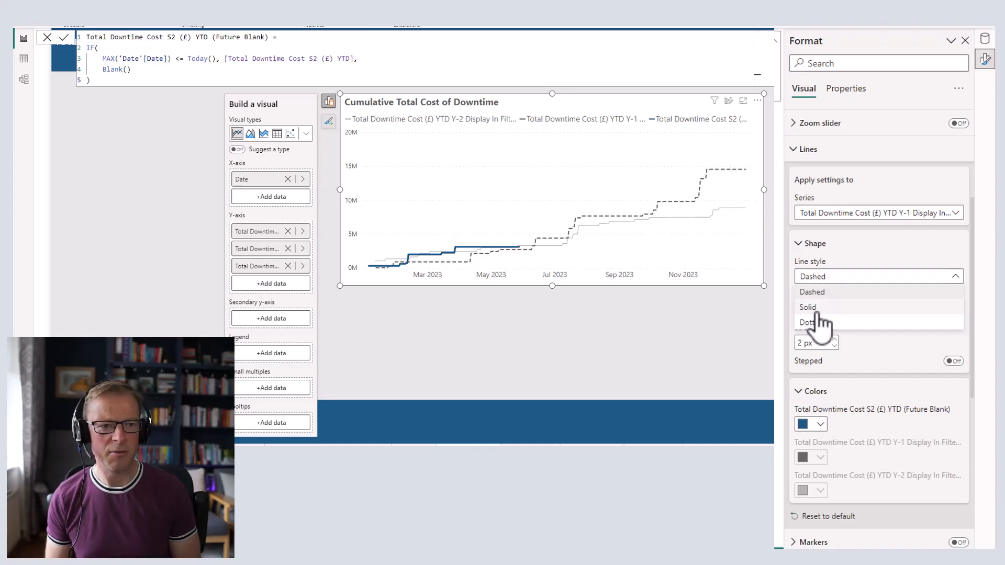
# Set the line style of the Total Downtime Cost (£) YTD Y-2 Display In Filtered Year series to Dotted
pyautogui.click(822, 212)
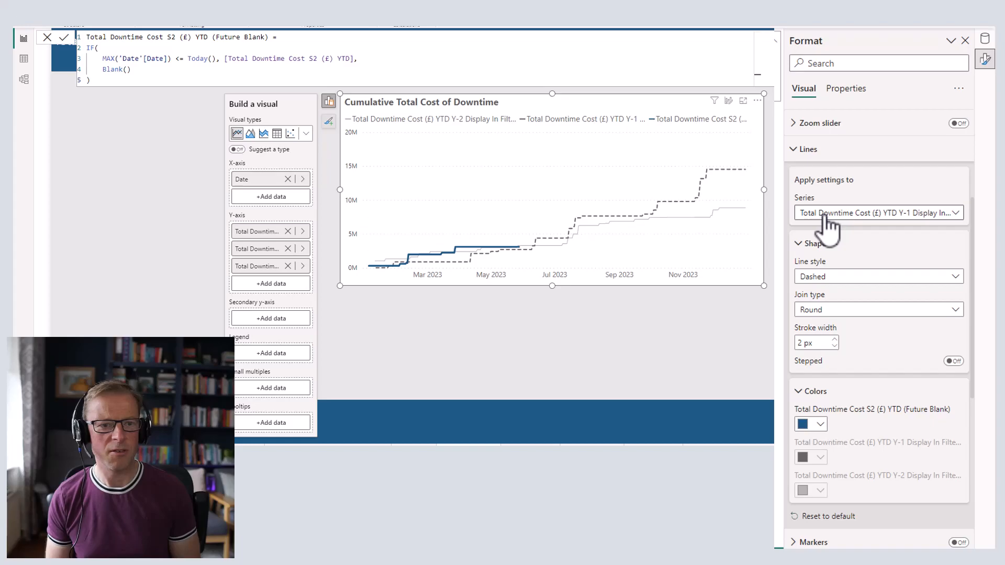
pyautogui.click(827, 215)
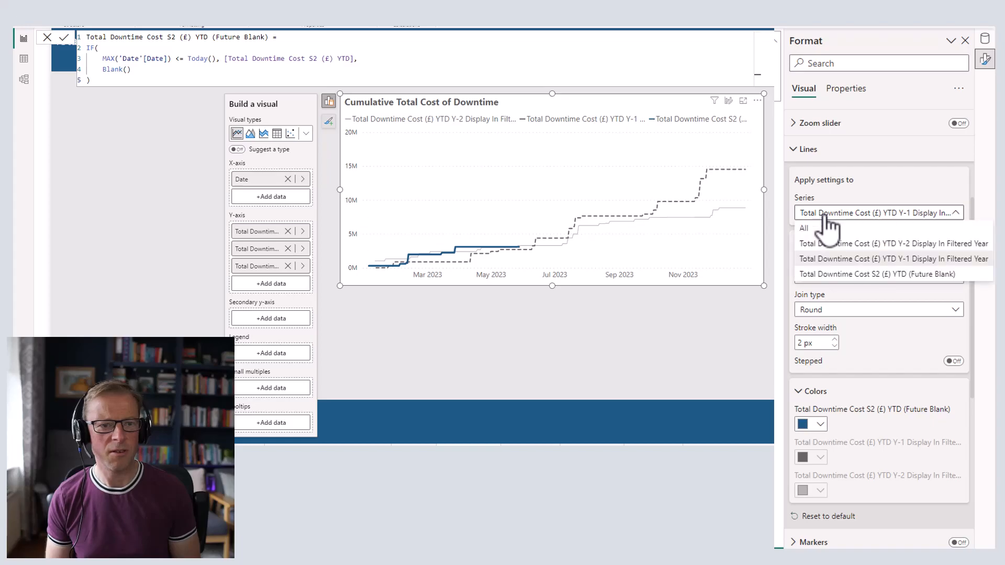
pyautogui.click(873, 244)
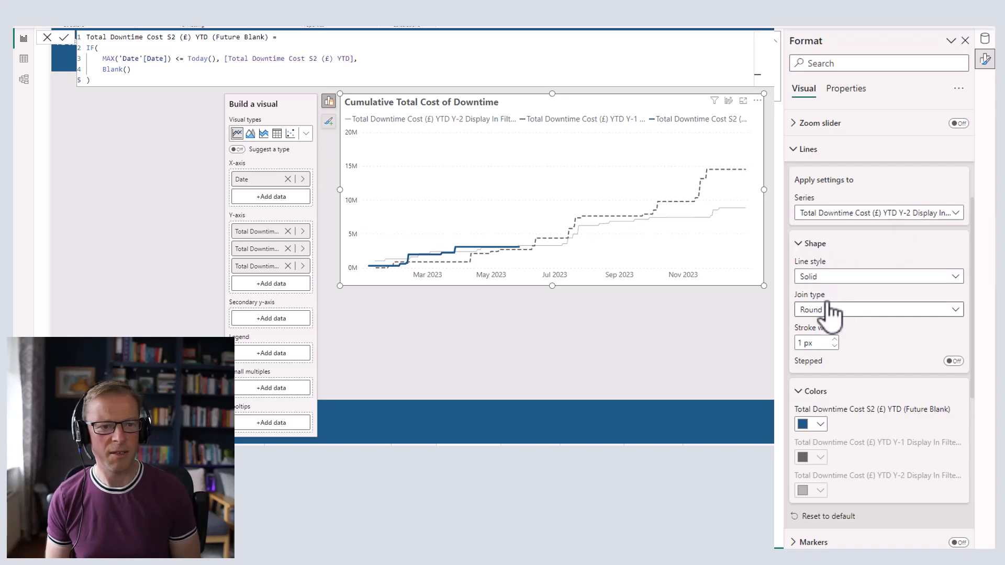
pyautogui.click(826, 278)
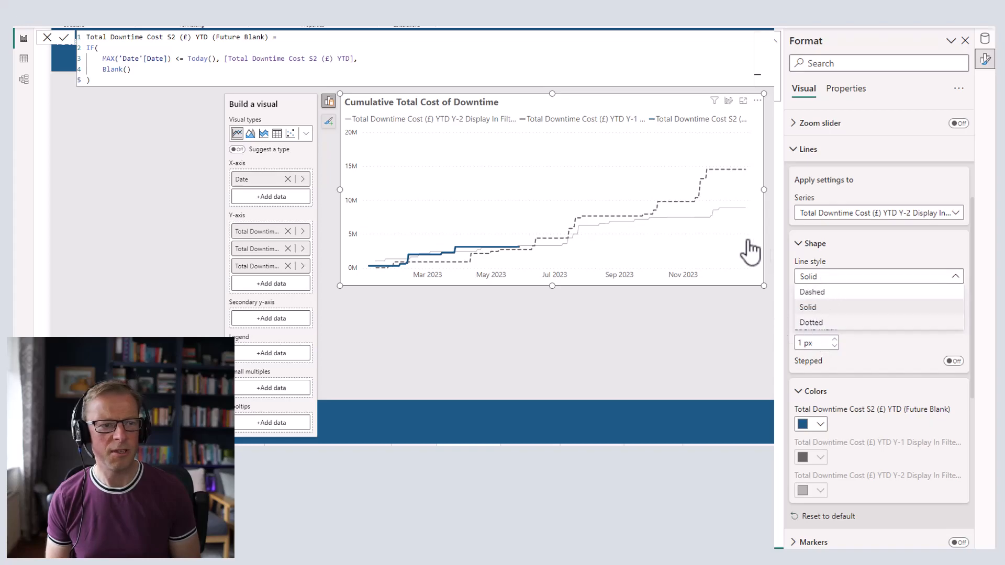
pyautogui.click(811, 322)
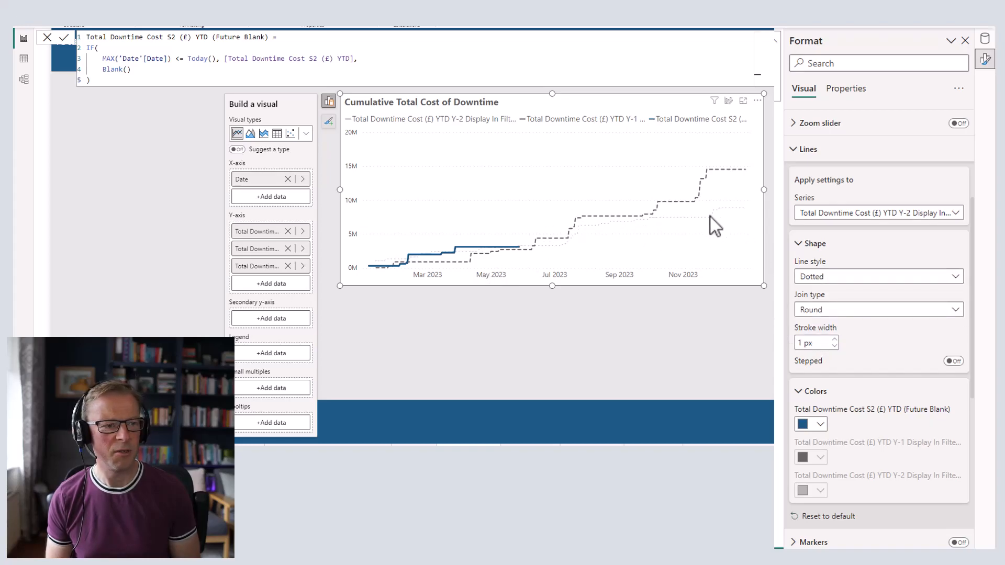
# Change the colors of the Y-1 and Y-2 lines to different grey shades from the theme palette
pyautogui.click(855, 212)
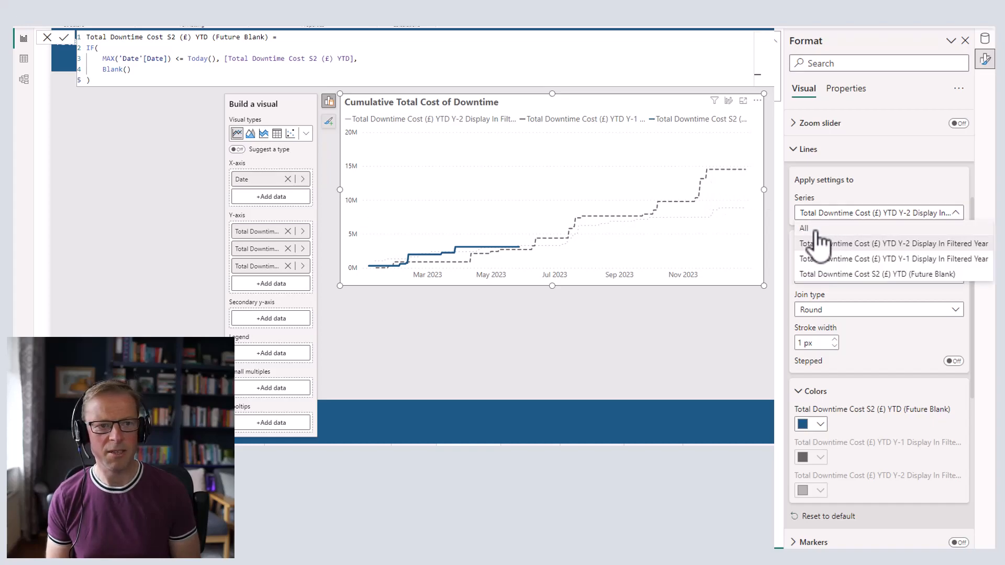
pyautogui.click(818, 230)
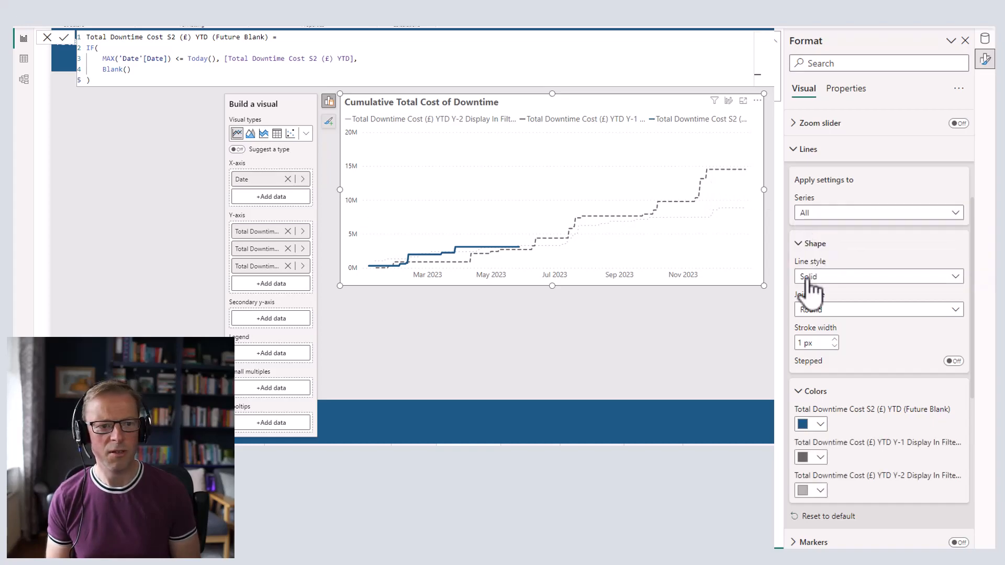
pyautogui.click(820, 458)
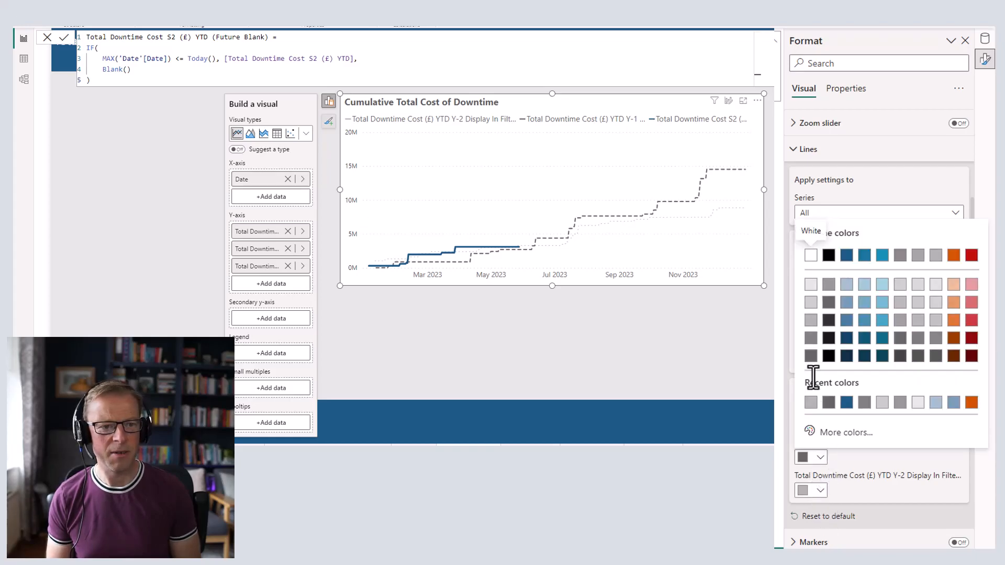
pyautogui.click(811, 341)
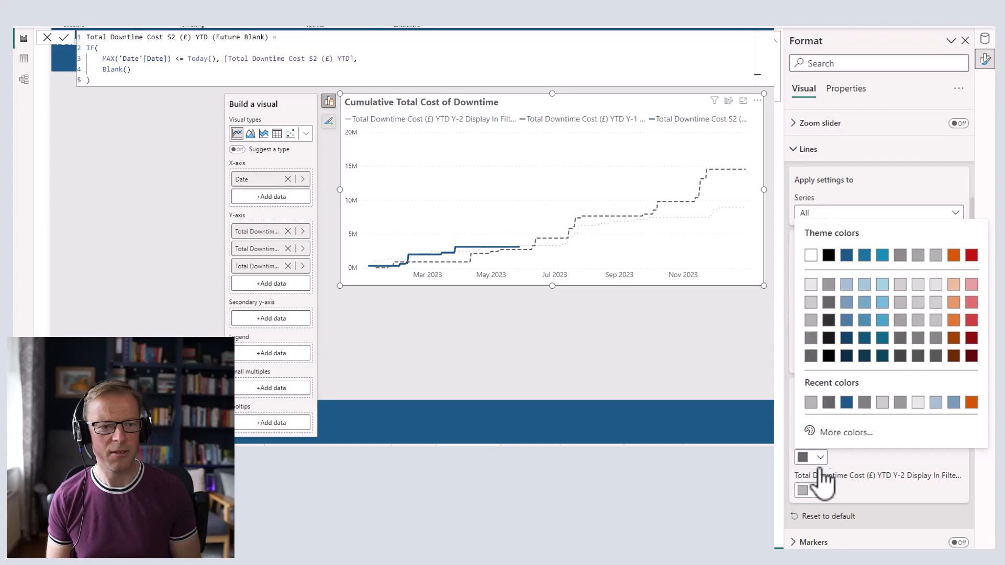
pyautogui.click(820, 490)
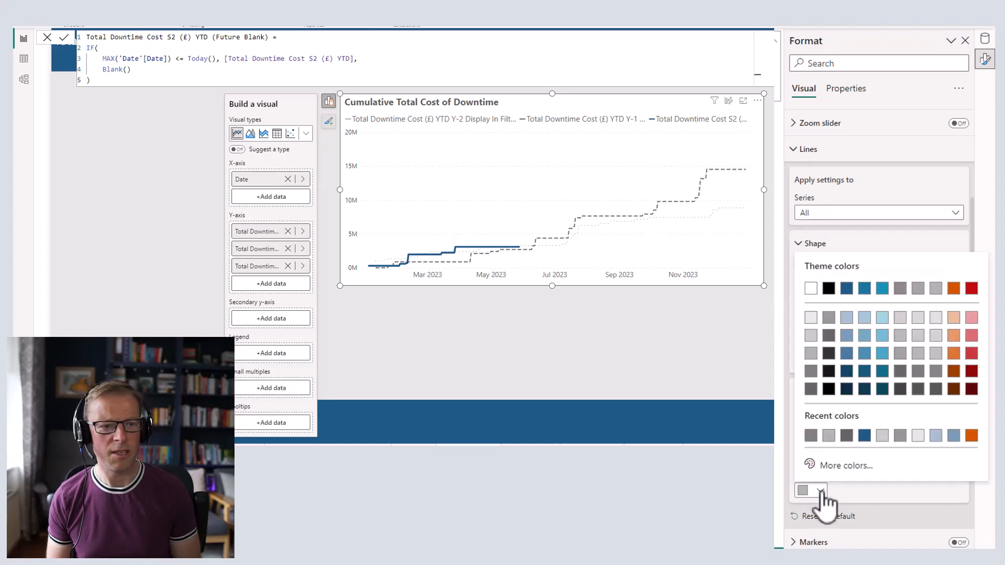
pyautogui.click(816, 356)
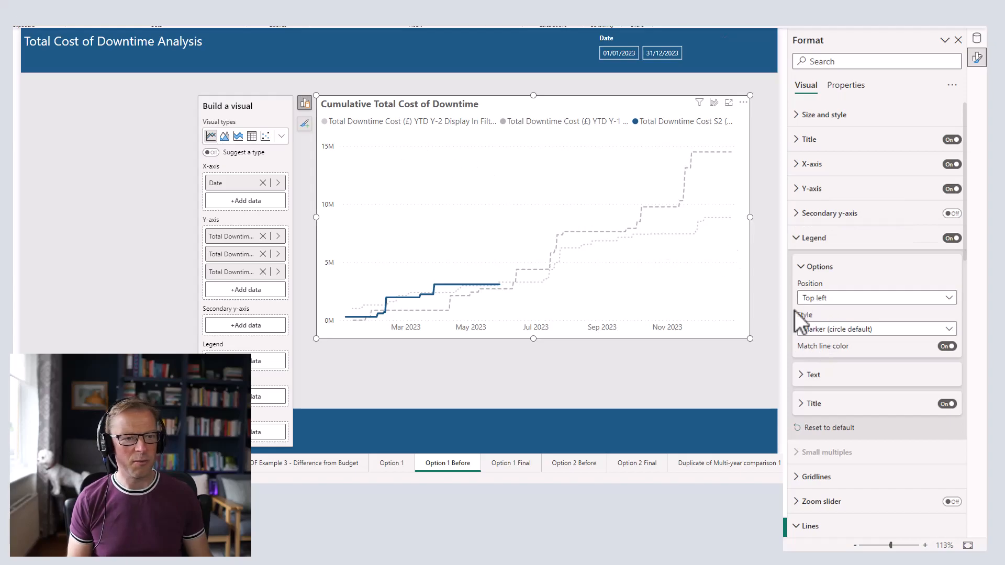
# Set the chart's legend style to Line and markers and its text size to 8
pyautogui.click(869, 330)
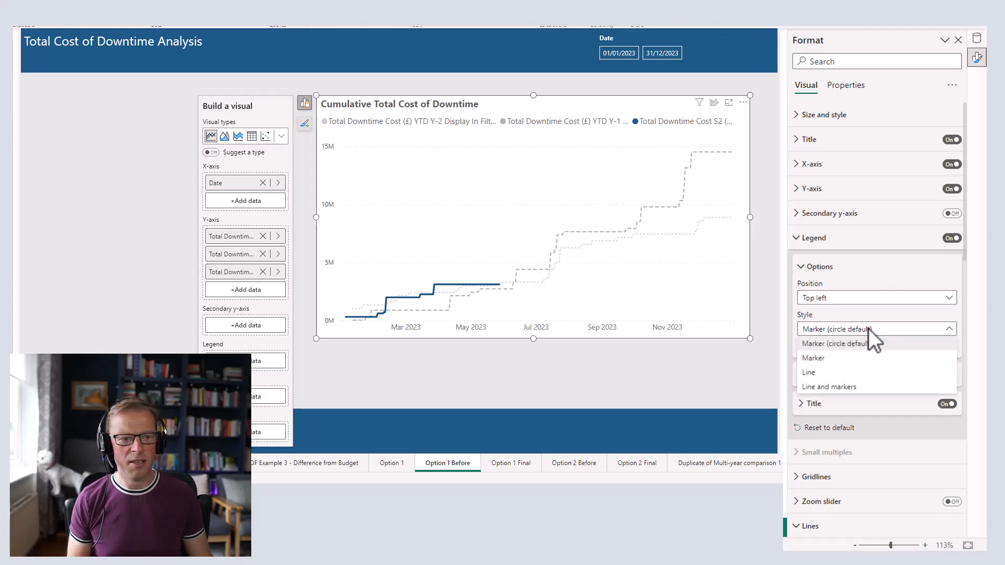
pyautogui.click(832, 393)
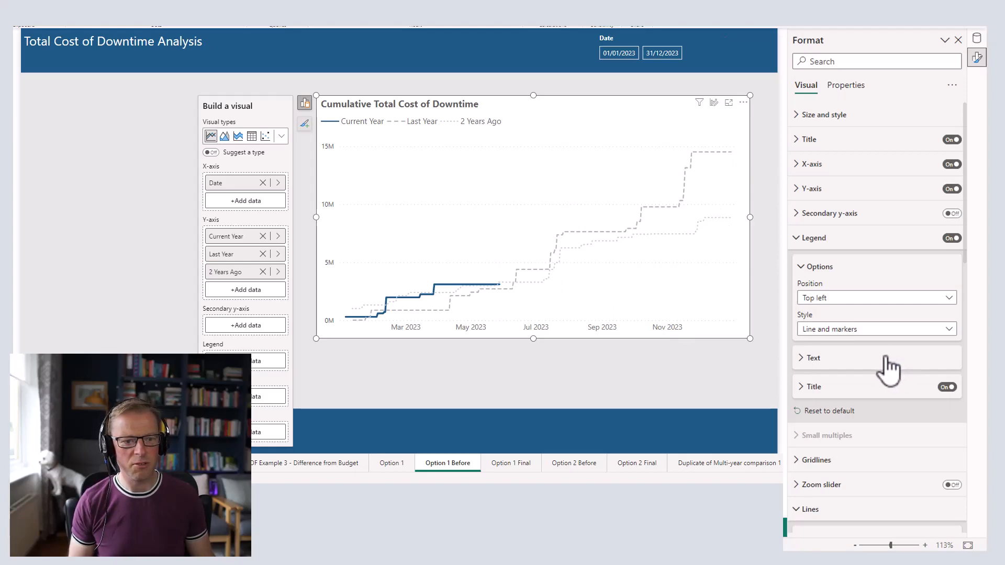
pyautogui.scroll(-4, 888, 370)
pyautogui.scroll(4, 884, 358)
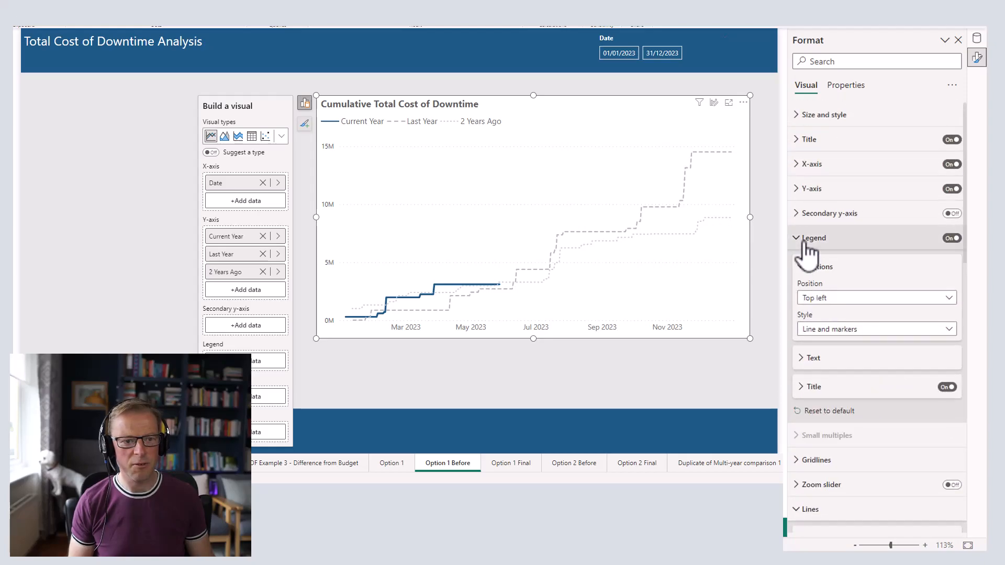
pyautogui.click(810, 359)
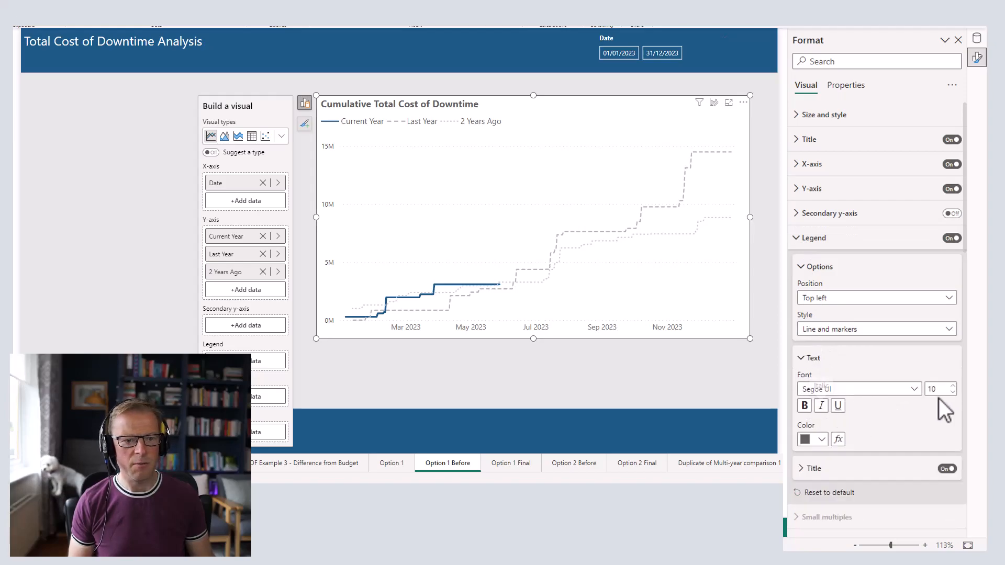
pyautogui.click(952, 393)
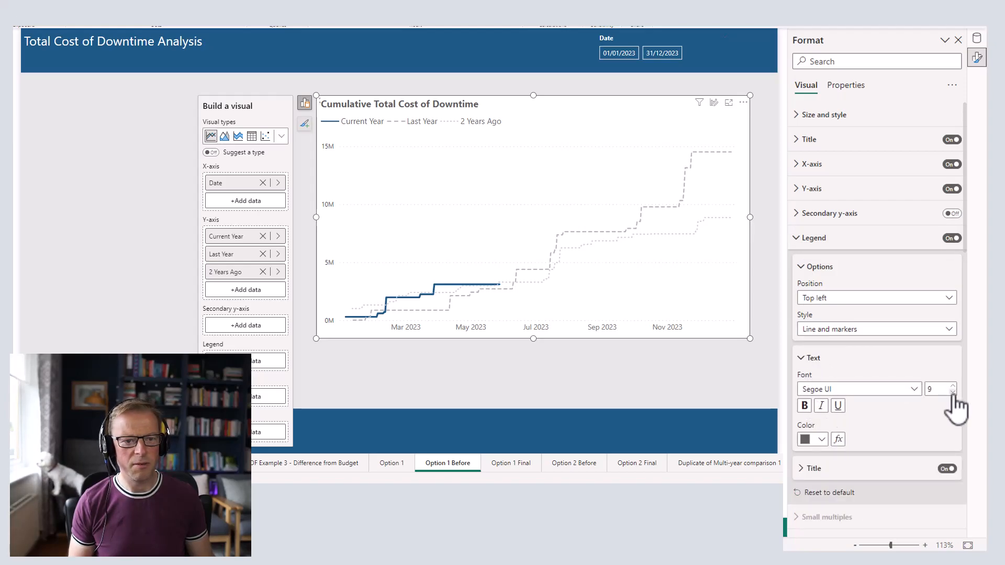
pyautogui.click(952, 393)
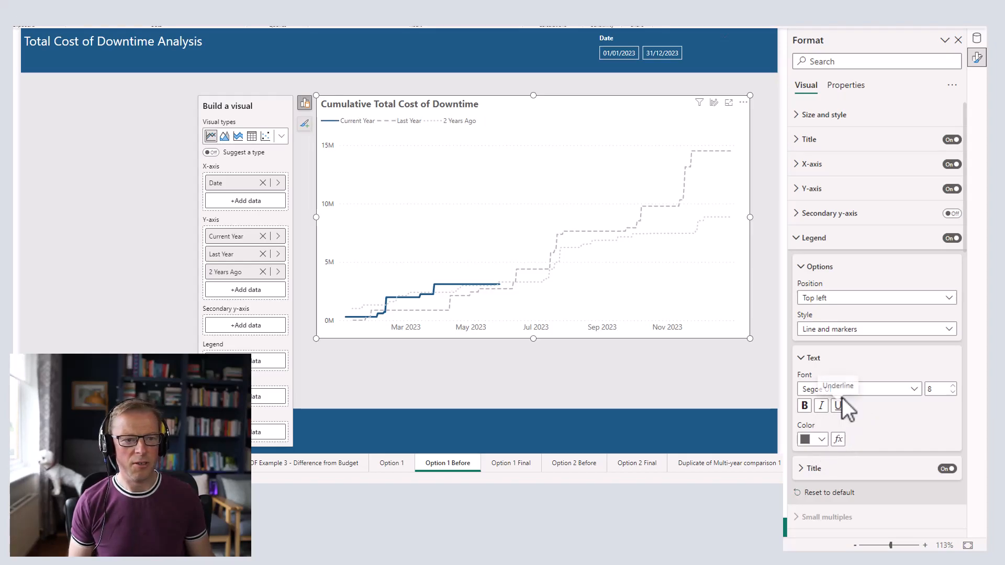
# Turn on series labels for the lines of the cumulative downtime chart
pyautogui.scroll(-6, 884, 277)
pyautogui.scroll(-8, 884, 278)
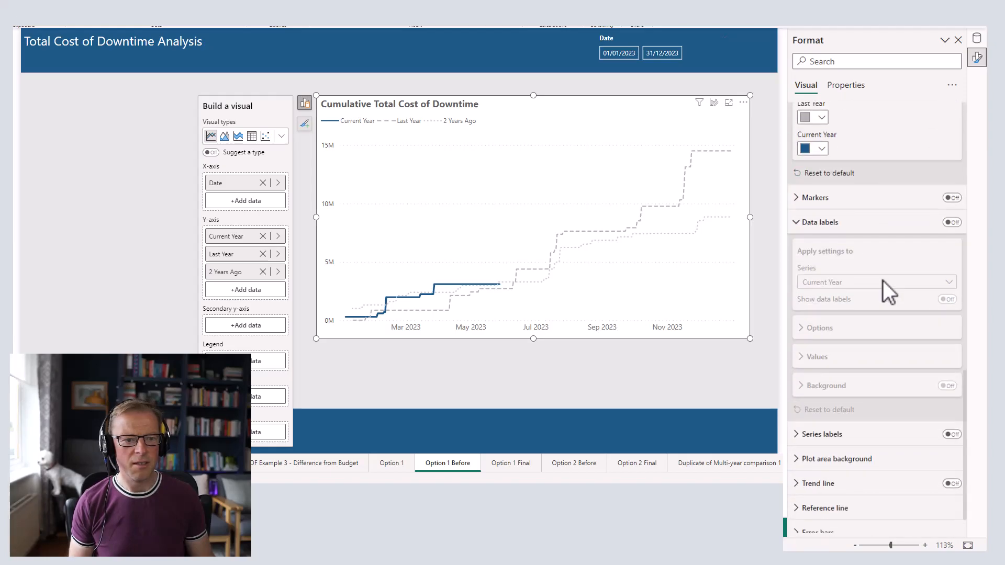
pyautogui.scroll(-2, 884, 280)
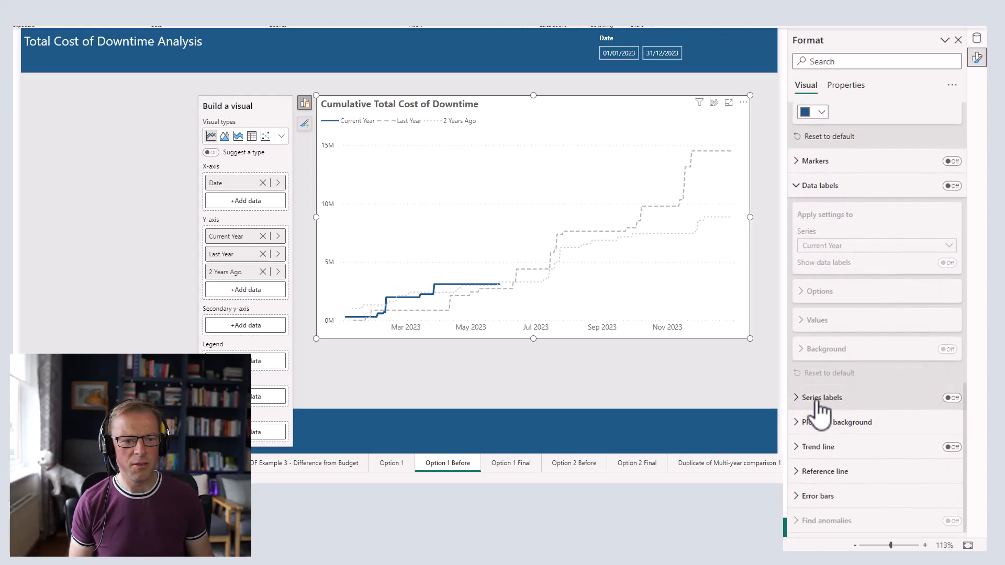
pyautogui.click(820, 402)
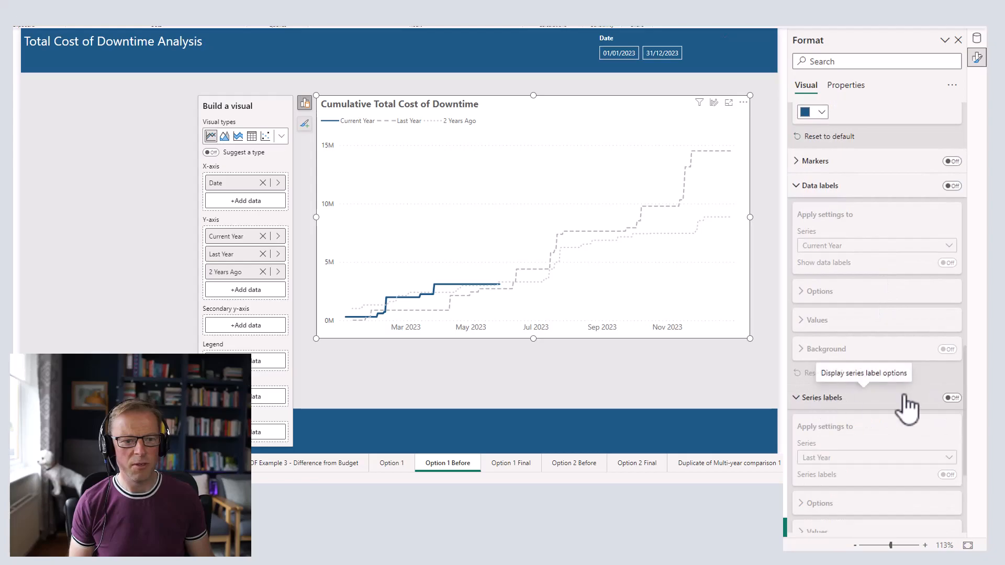
pyautogui.click(952, 399)
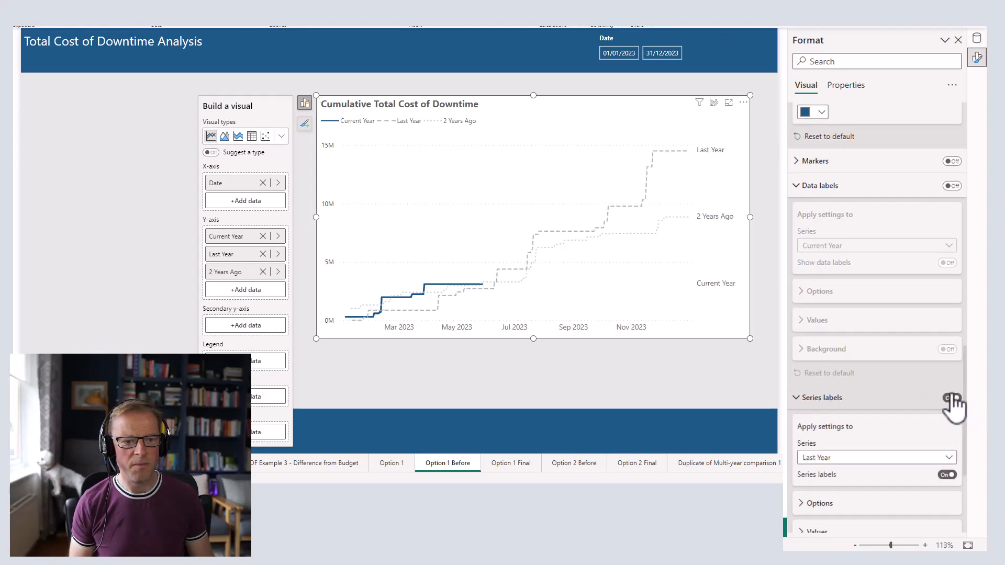
# Turn off the series label for the Current Year line only
pyautogui.scroll(-6, 873, 359)
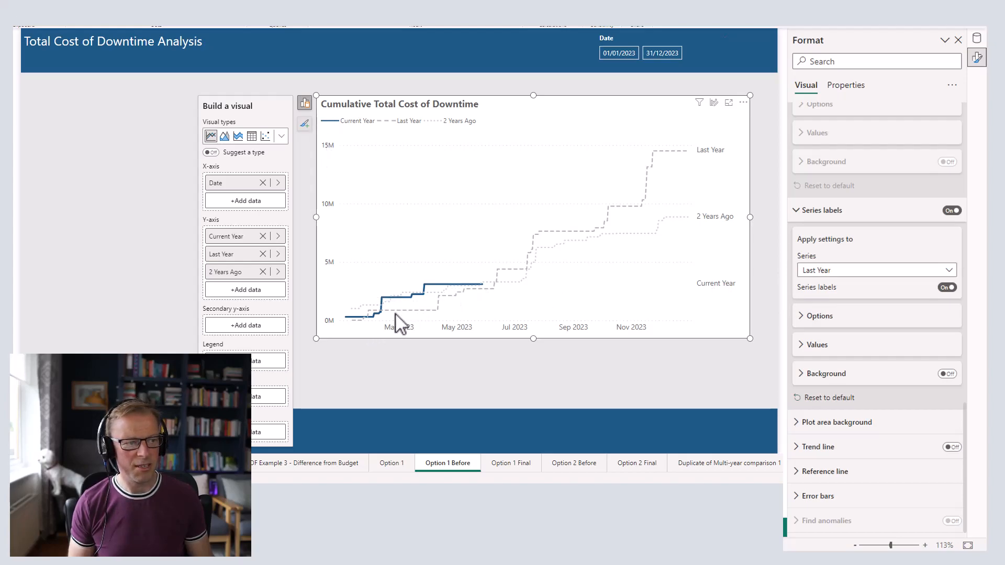
pyautogui.click(854, 272)
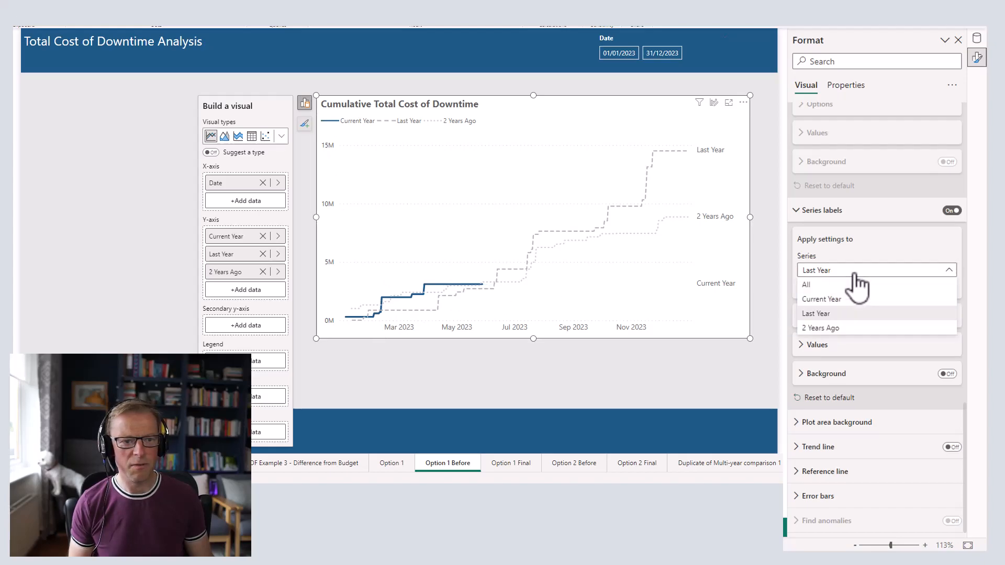
pyautogui.click(825, 300)
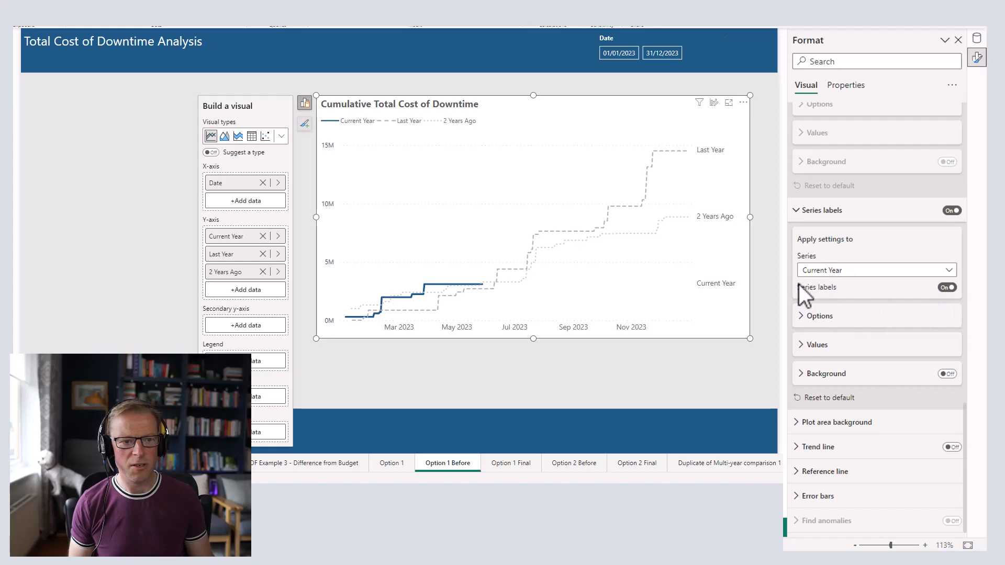
pyautogui.click(947, 287)
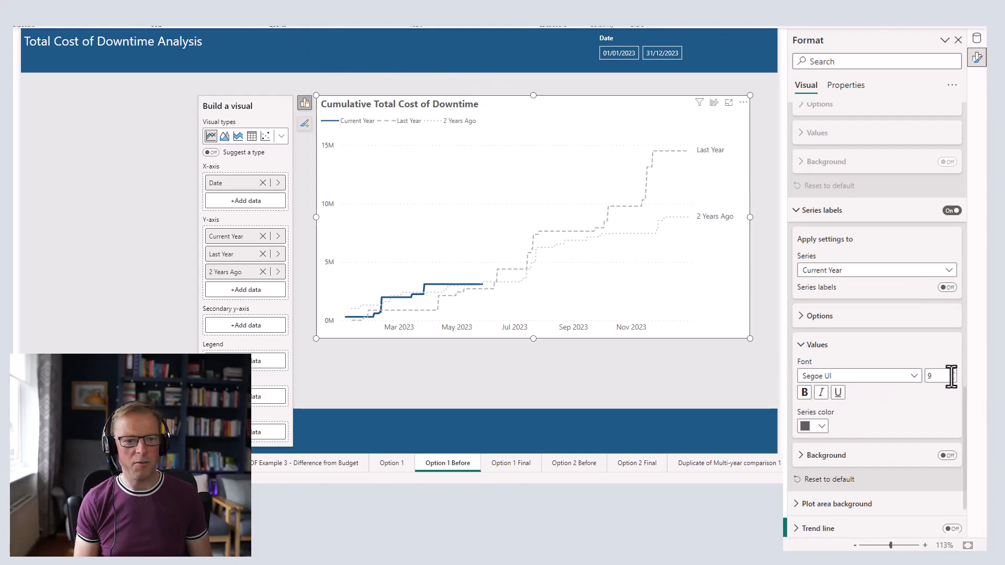
# Make the Last Year and 2 Years Ago series labels bold at size 8, and color the 2 Years Ago label a lighter grey
pyautogui.click(855, 271)
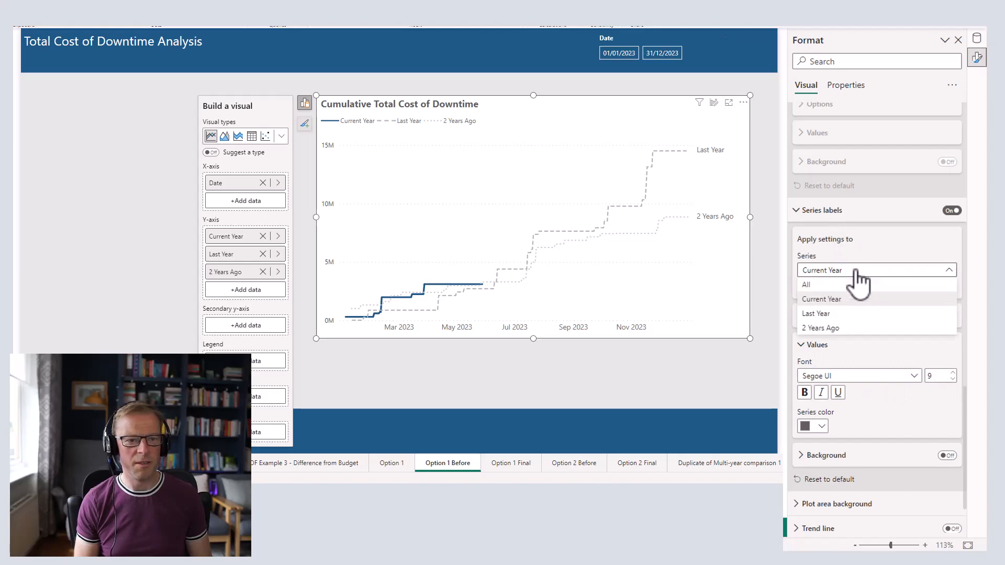
pyautogui.click(818, 314)
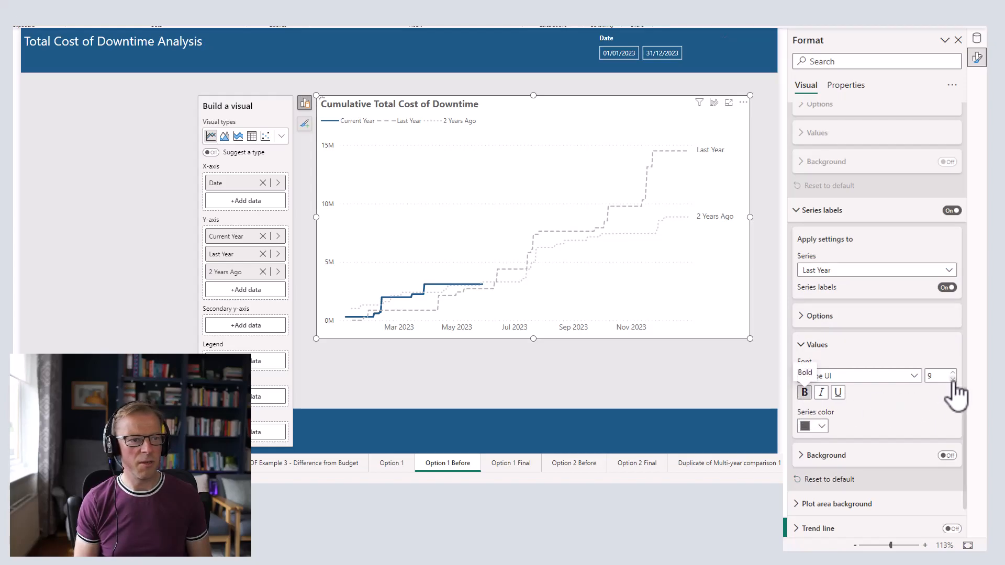
pyautogui.click(828, 271)
pyautogui.click(824, 328)
pyautogui.click(819, 426)
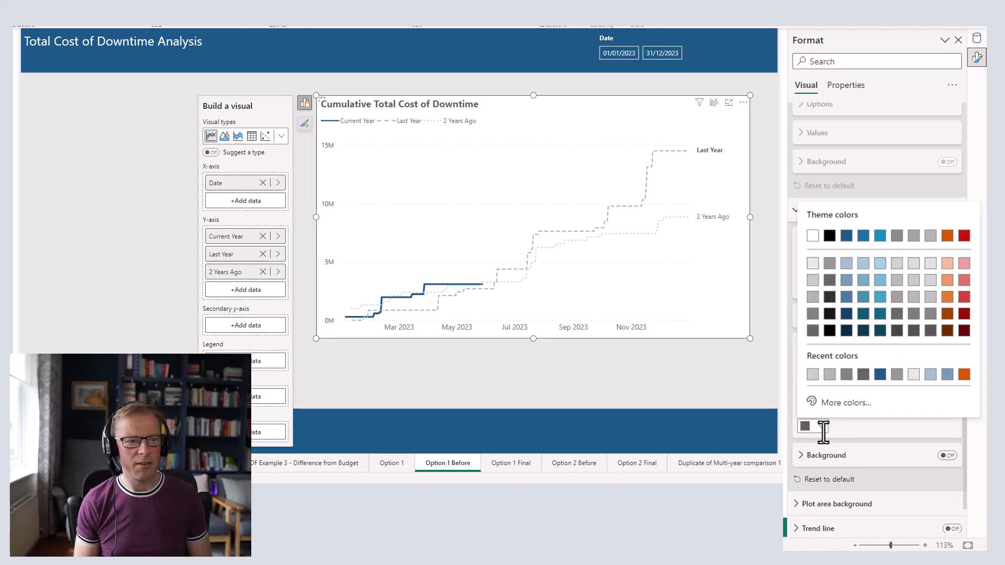
pyautogui.click(864, 426)
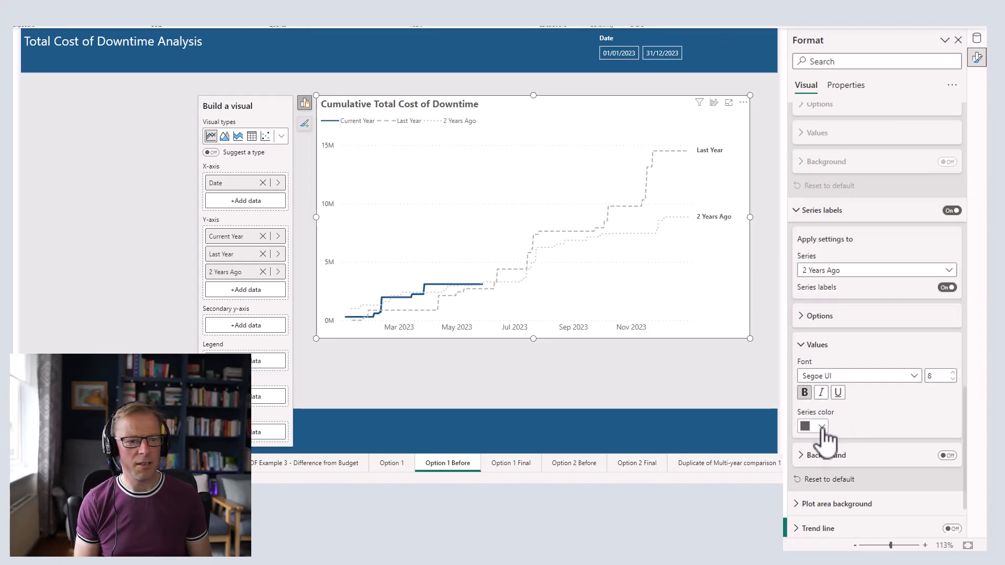
pyautogui.click(818, 426)
pyautogui.click(814, 297)
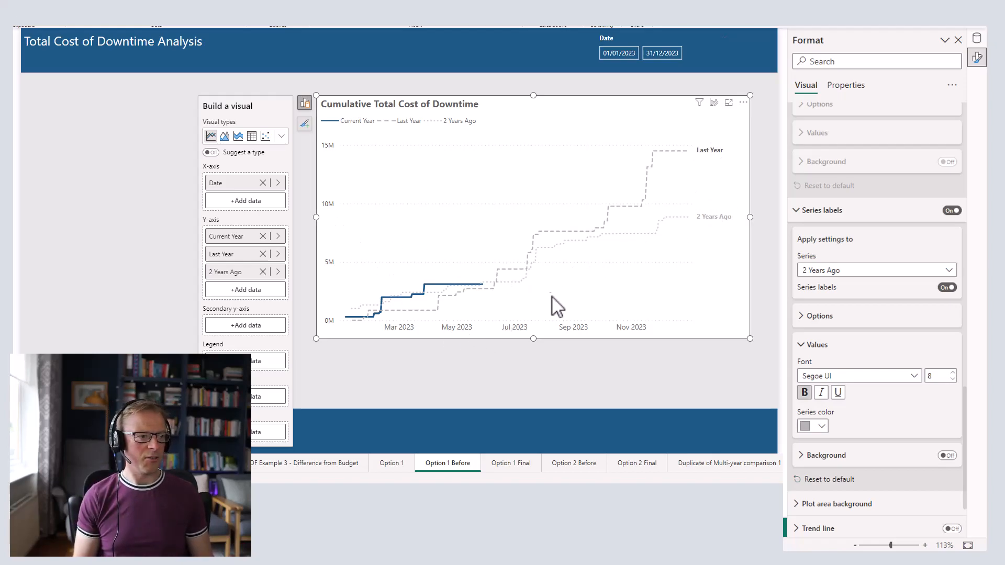
# Reduce the cumulative downtime chart's height by raising its lower edge, and set the Current Year line's stroke width to 2 px
pyautogui.moveTo(536, 338); pyautogui.dragTo(541, 305)
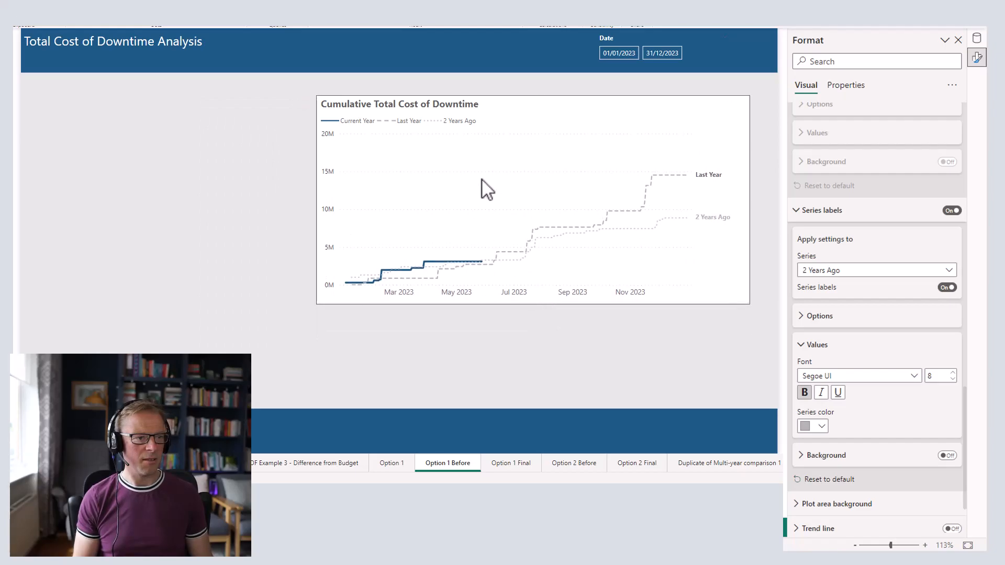
pyautogui.click(362, 153)
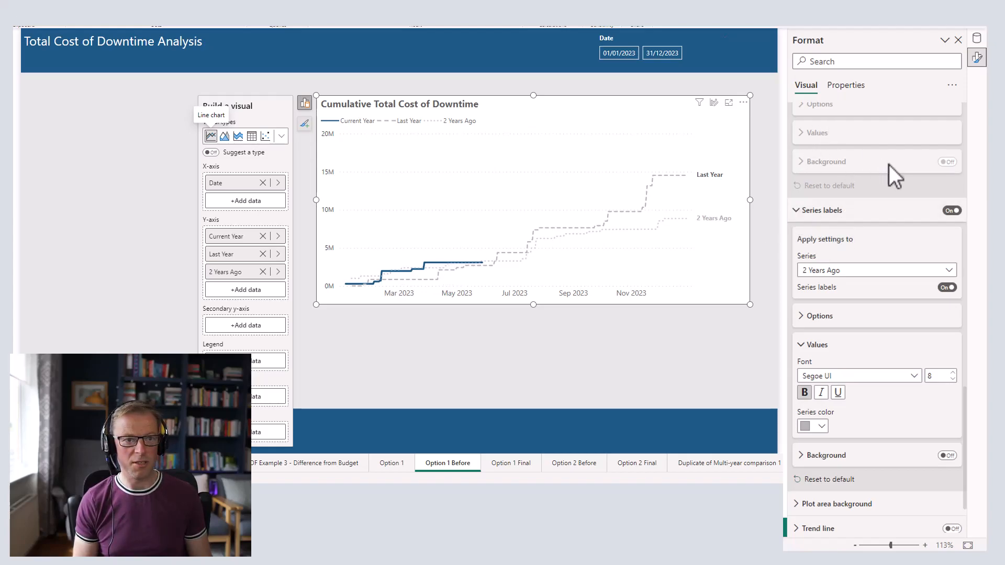
pyautogui.scroll(10, 896, 175)
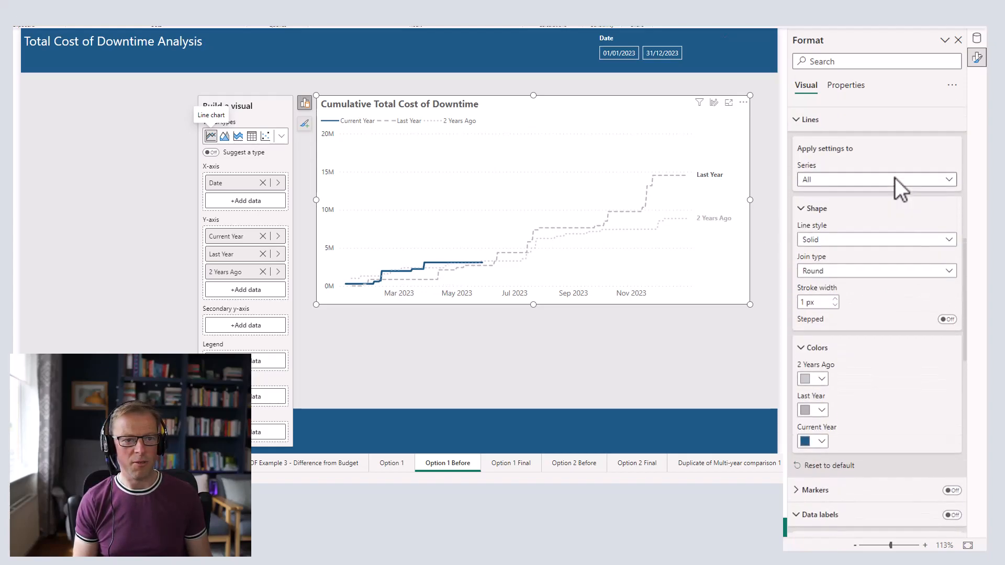
pyautogui.click(826, 183)
pyautogui.scroll(1, 826, 230)
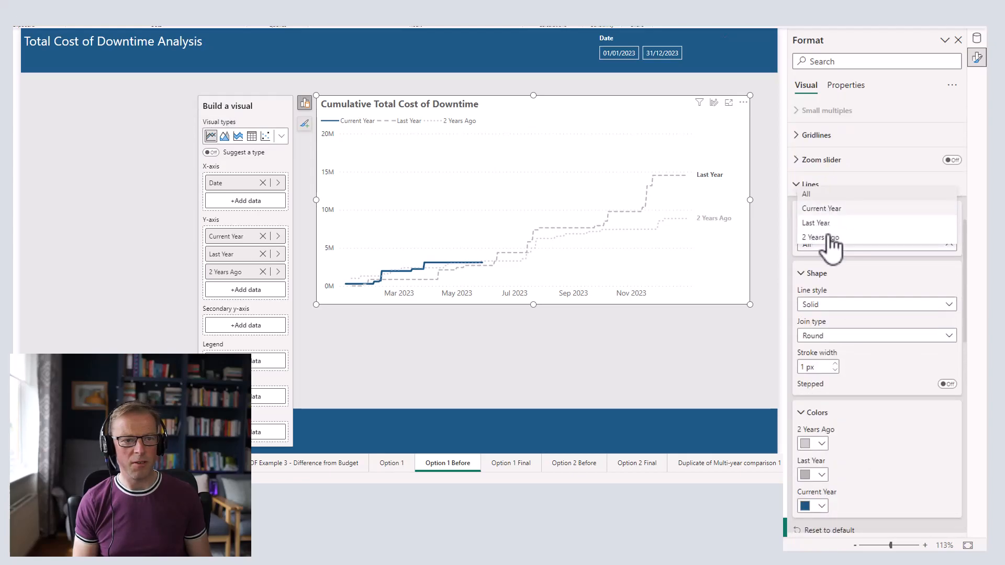
pyautogui.click(824, 209)
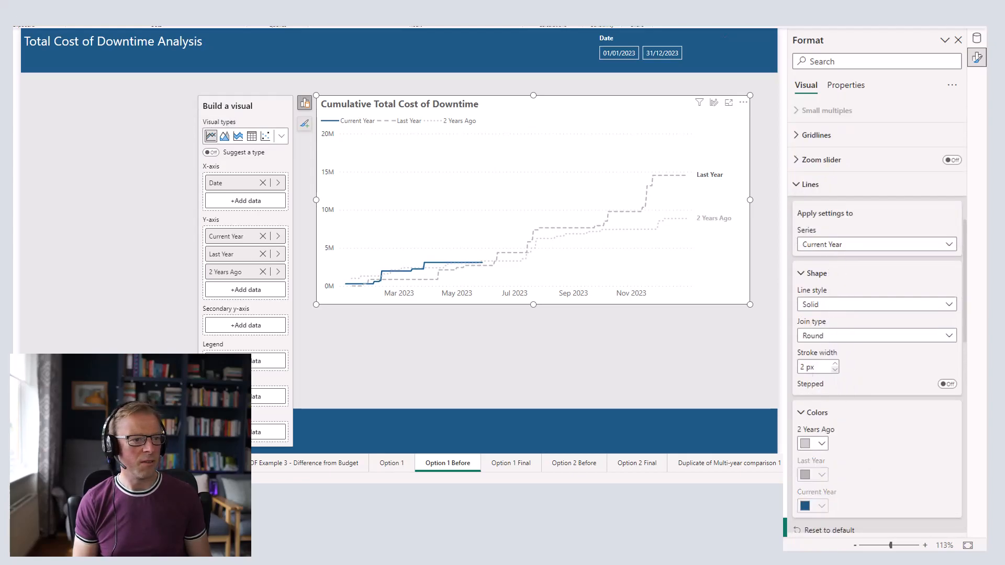
# Replace the Date field on the chart's X-axis with Calendar Month Year
pyautogui.click(386, 290)
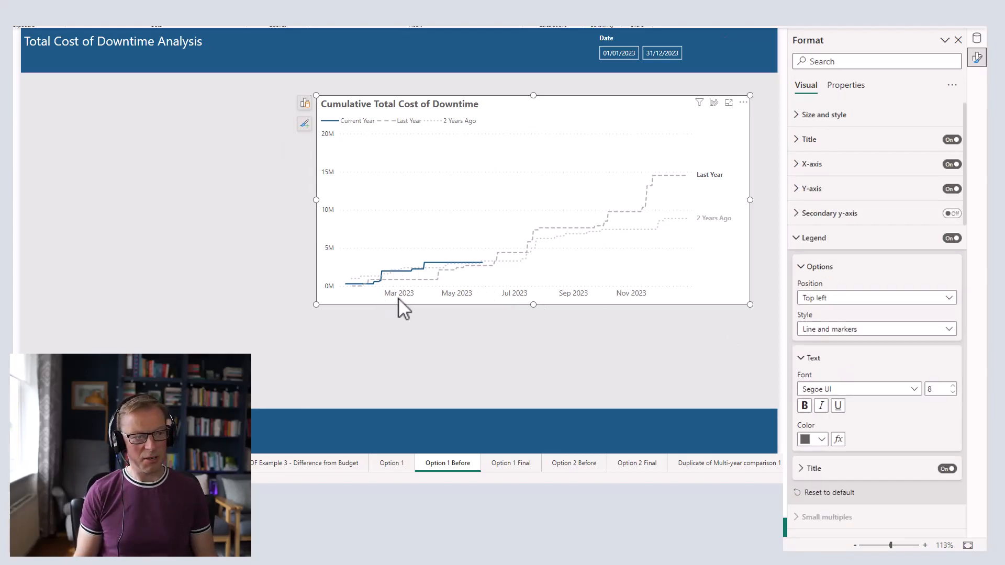
pyautogui.click(308, 107)
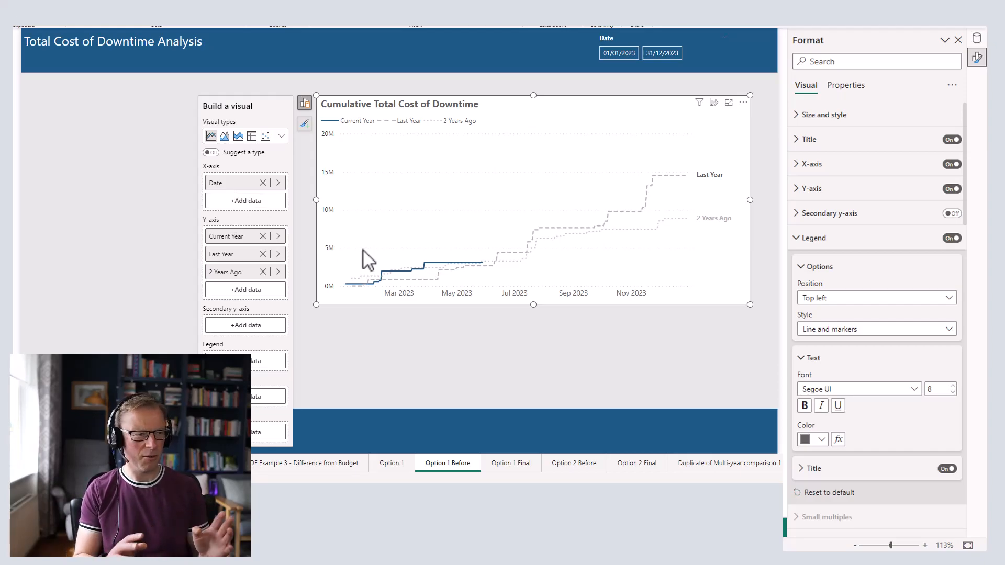
pyautogui.click(244, 202)
pyautogui.write('month year')
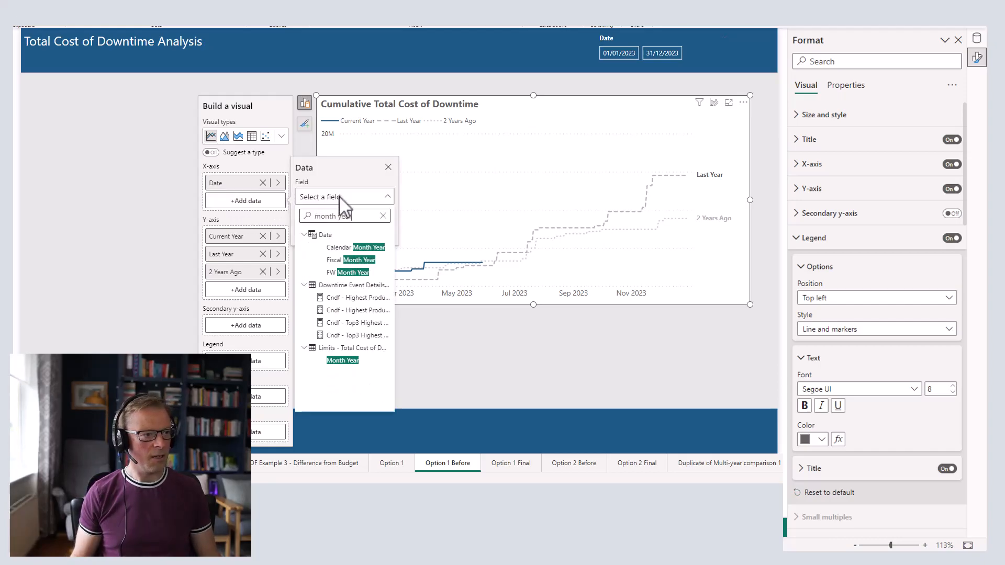
pyautogui.click(343, 248)
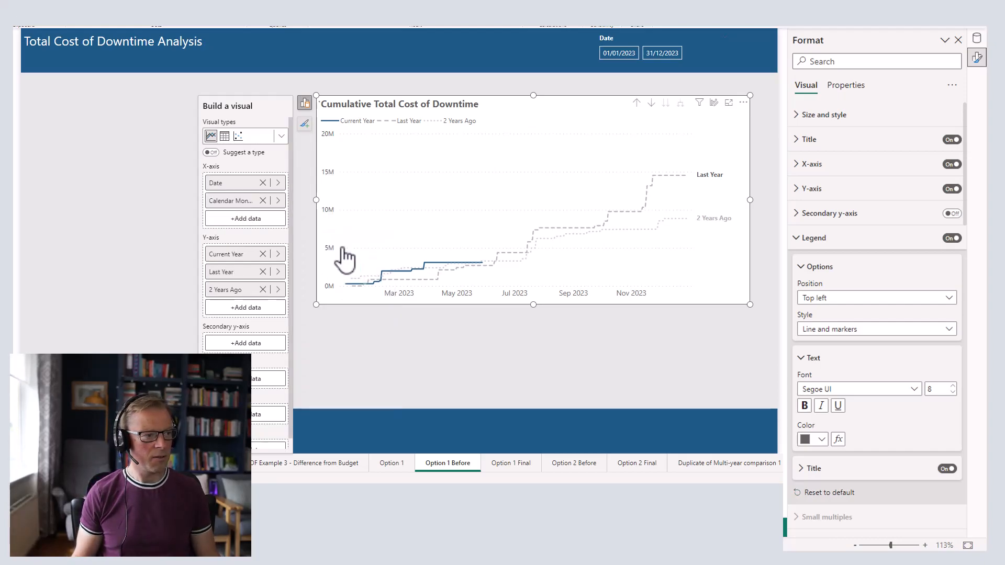
pyautogui.click(263, 182)
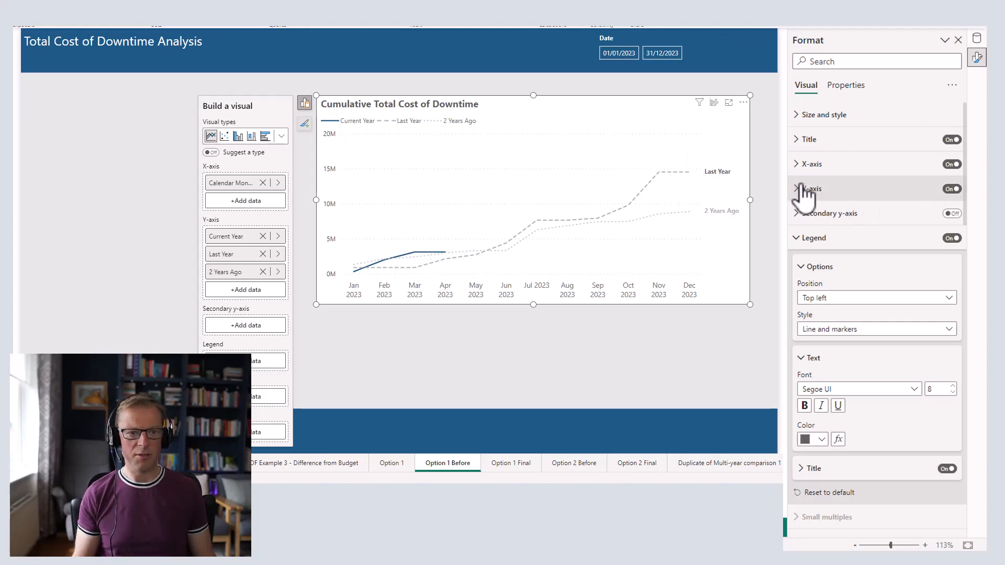
# Turn on data labels for the chart, but hide them for the Last Year and 2 Years Ago series
pyautogui.click(808, 243)
pyautogui.scroll(-2, 806, 254)
pyautogui.click(950, 256)
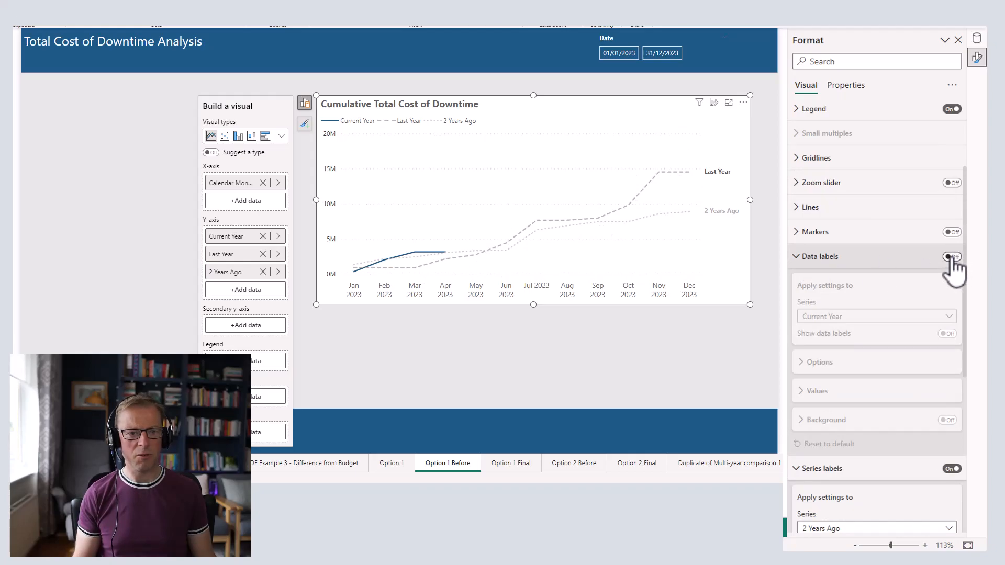
pyautogui.click(948, 317)
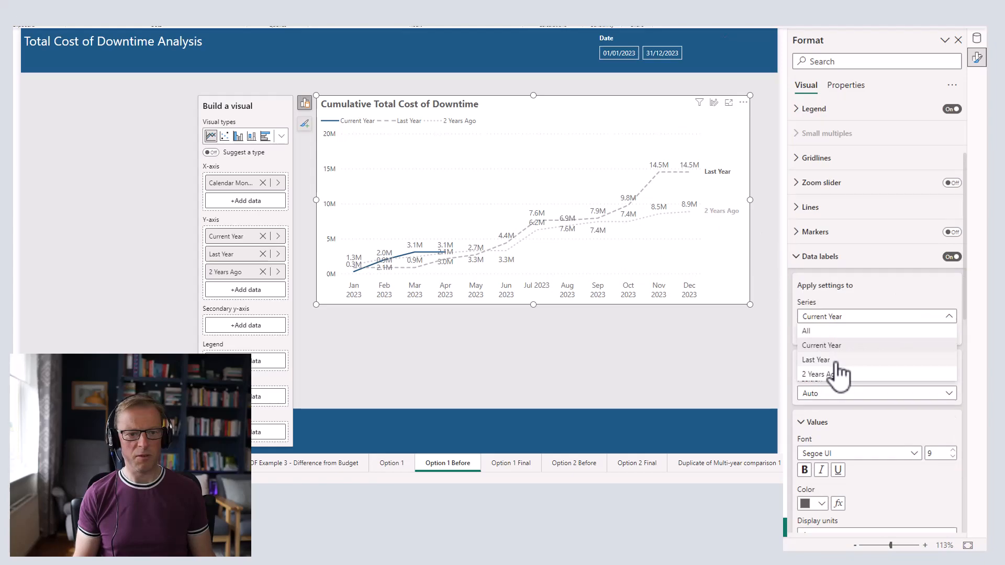
pyautogui.click(836, 361)
pyautogui.click(945, 333)
pyautogui.click(948, 318)
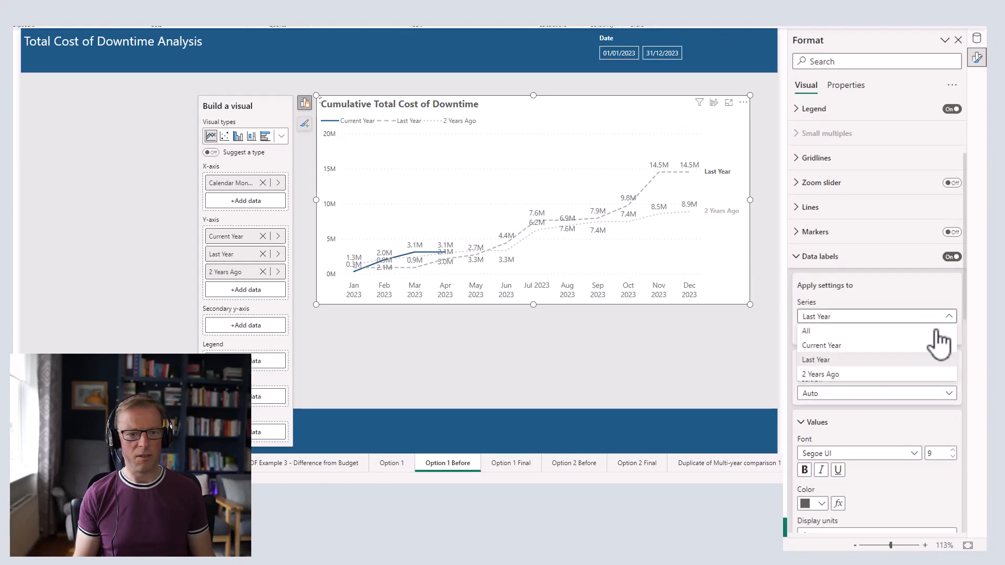
pyautogui.click(822, 376)
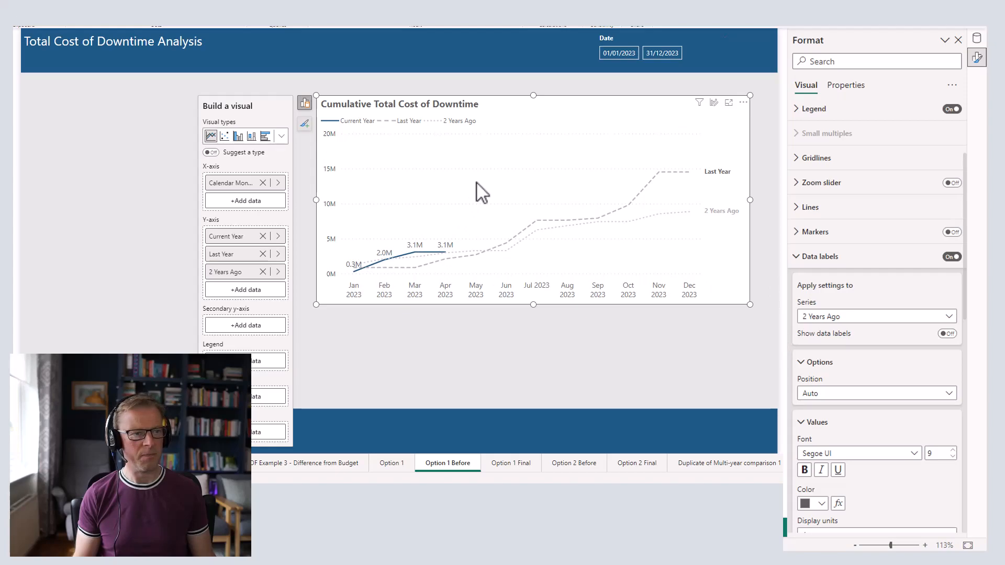
pyautogui.click(305, 104)
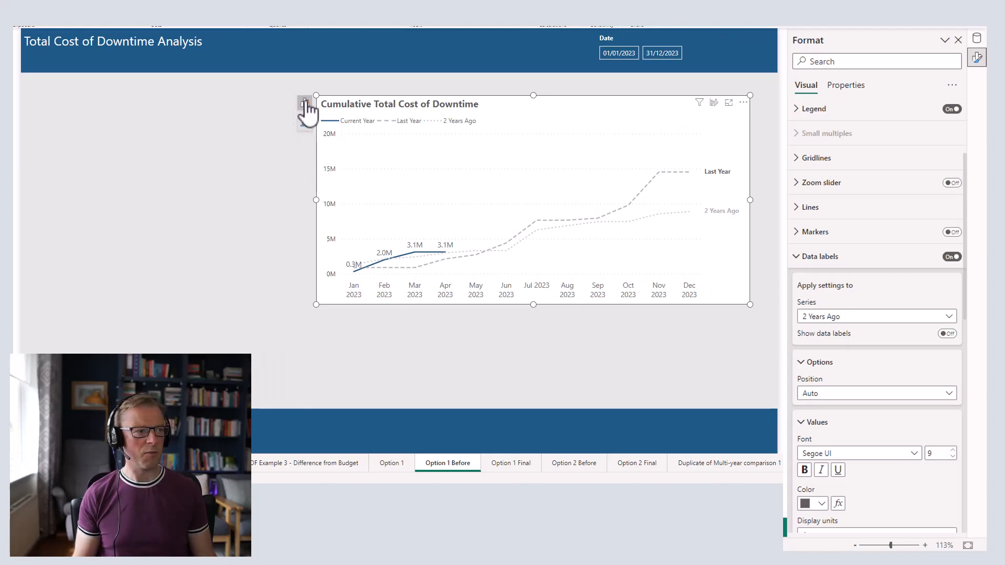
pyautogui.click(255, 124)
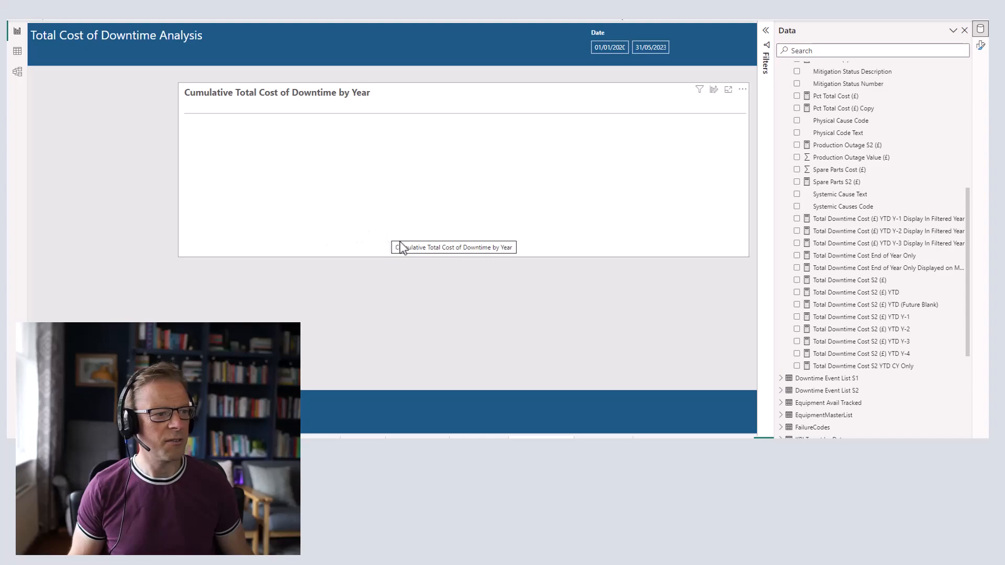
# Widen the Date slicer in the page header so that its full start date fits
pyautogui.click(192, 97)
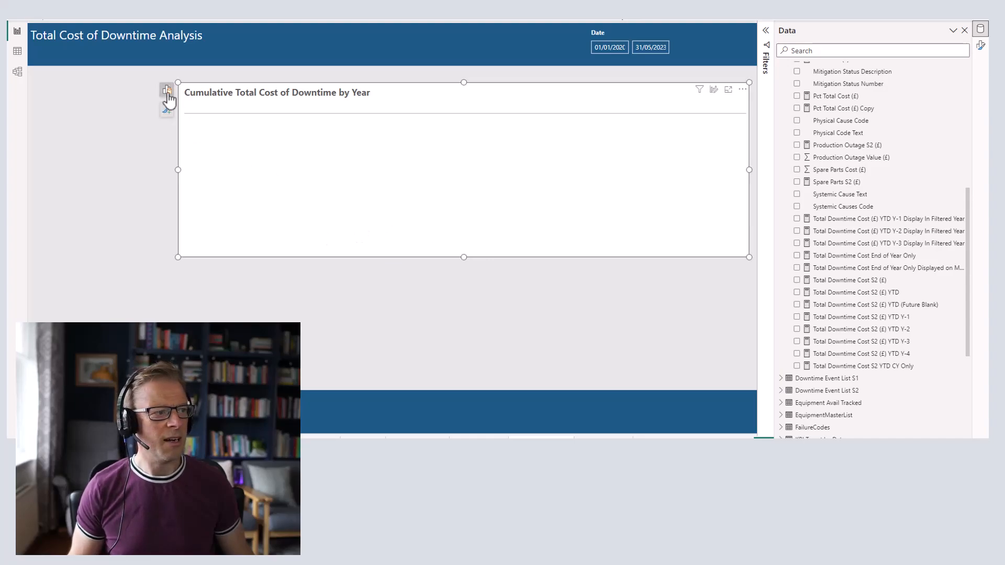
pyautogui.click(167, 91)
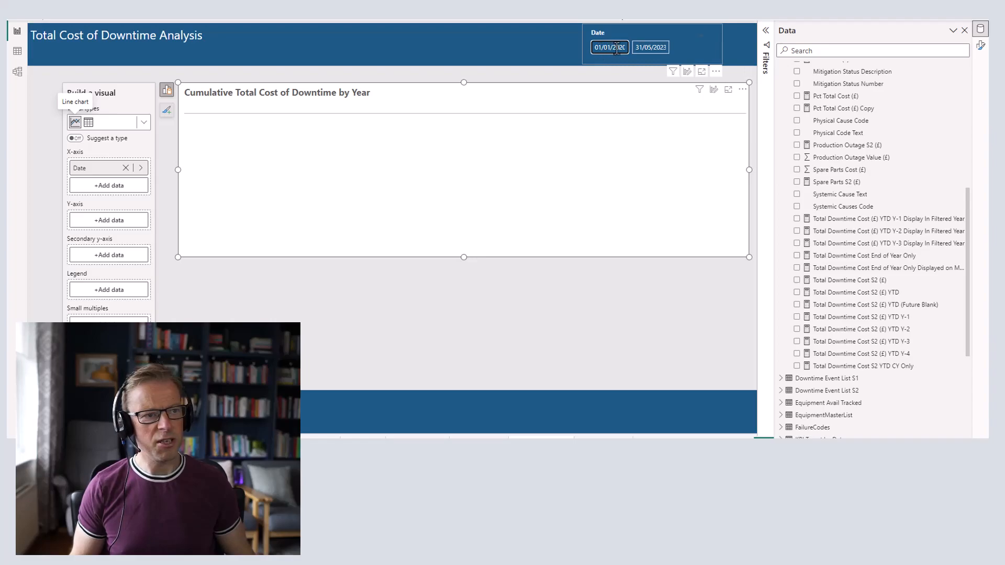
pyautogui.moveTo(582, 45); pyautogui.dragTo(557, 46)
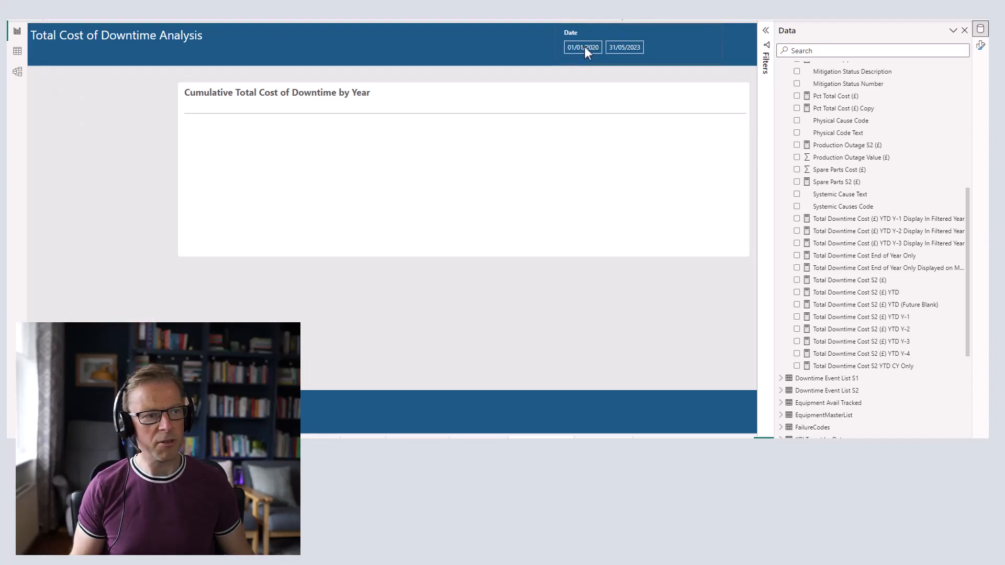
pyautogui.click(575, 50)
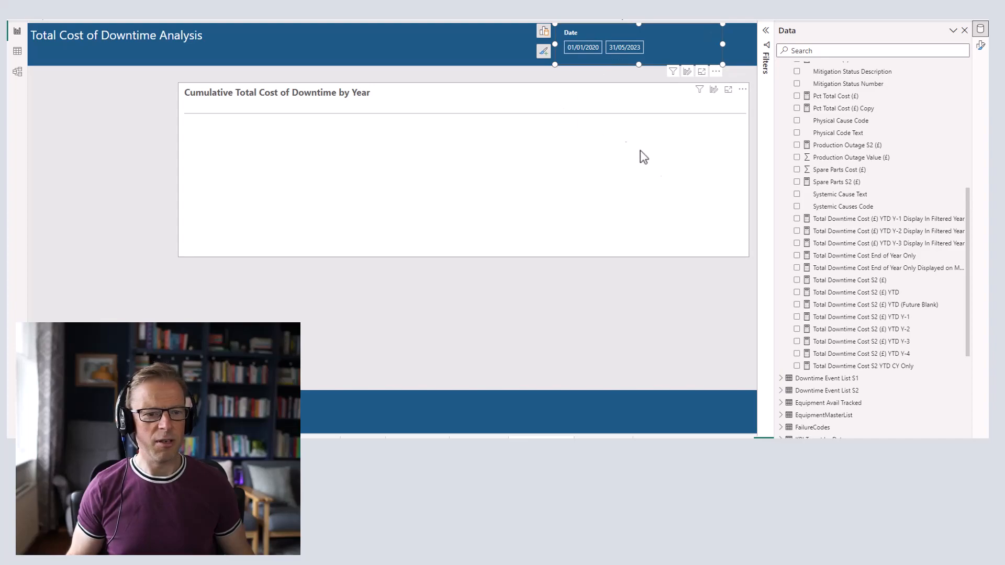
# Review the Total Downtime Cost S2 YTD CY Only formula and add that measure to the Y-axis of the by-year chart
pyautogui.click(849, 368)
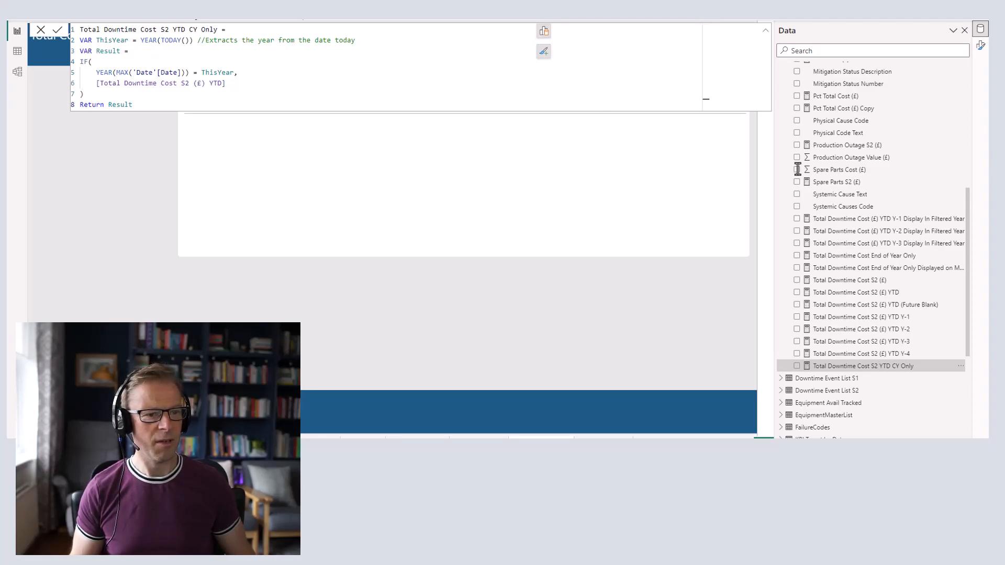
pyautogui.click(796, 366)
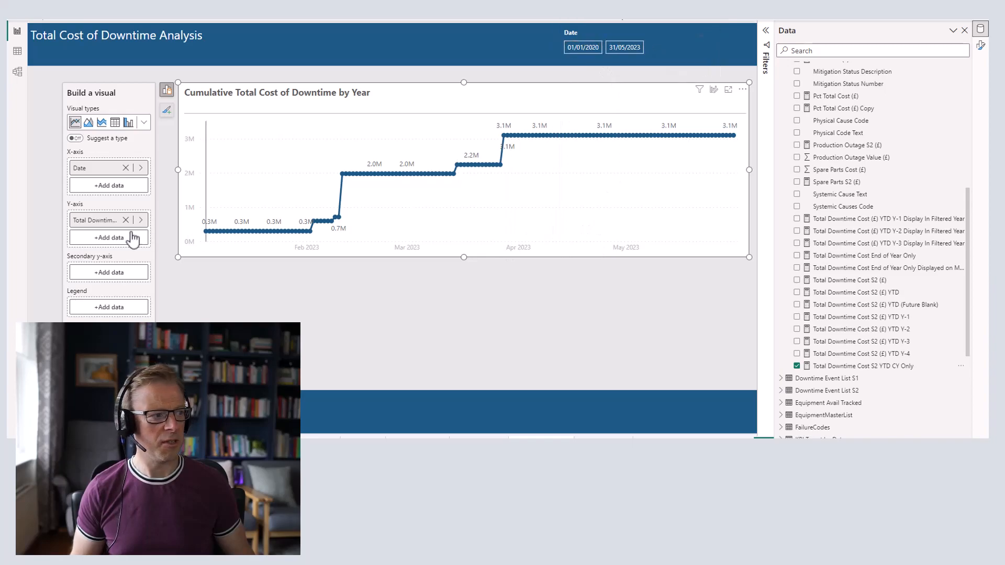
pyautogui.rightClick(95, 173)
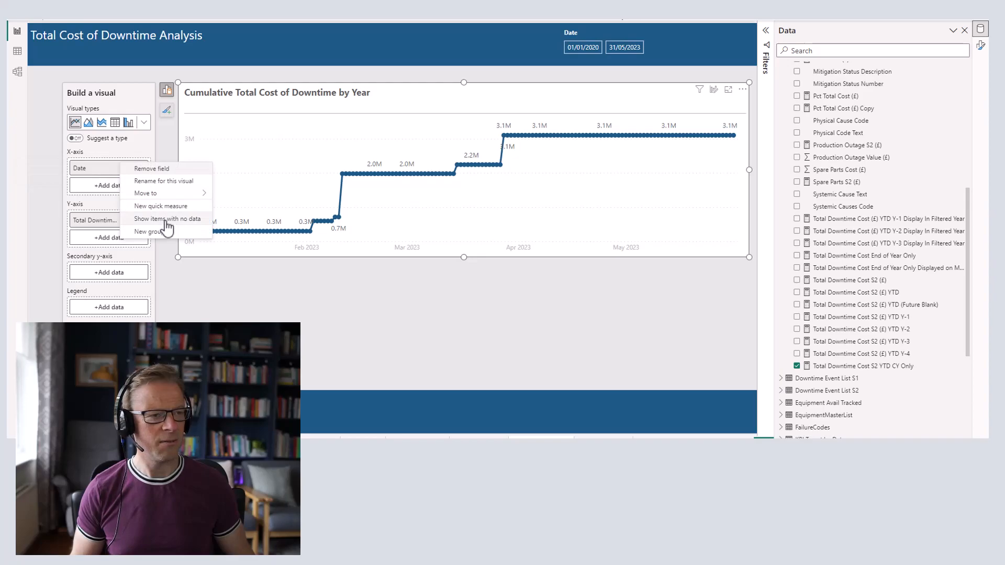
pyautogui.click(219, 291)
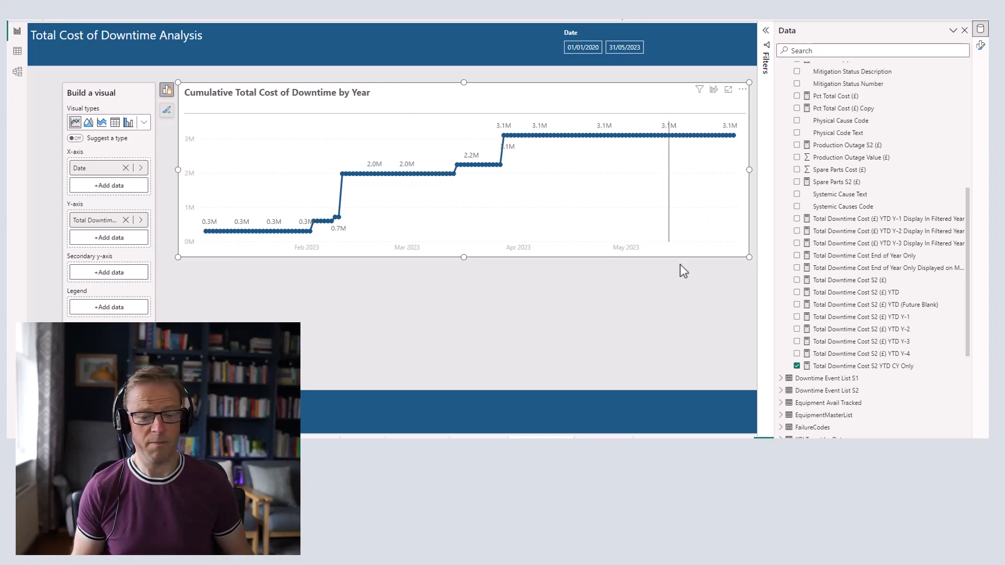
# Review the Total Downtime Cost S2 (£) YTD Y-1 formula and add that measure to the by-year chart
pyautogui.click(870, 320)
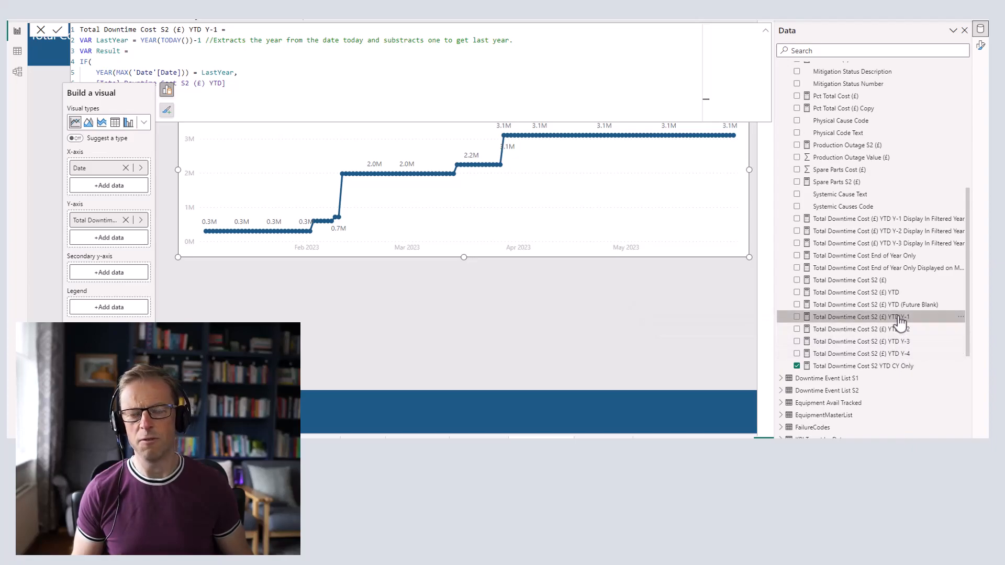
pyautogui.click(88, 45)
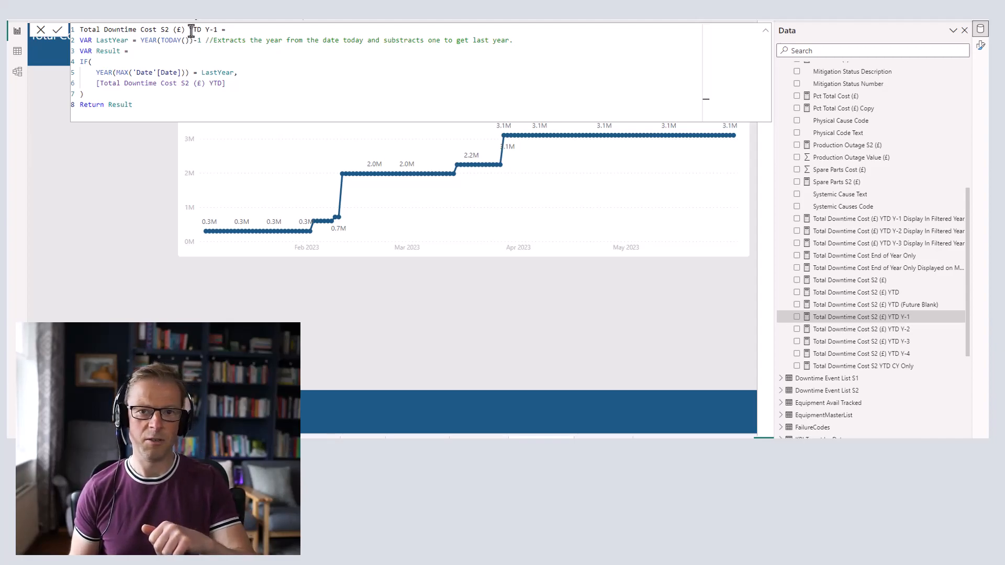
pyautogui.press('Return')
pyautogui.click(825, 318)
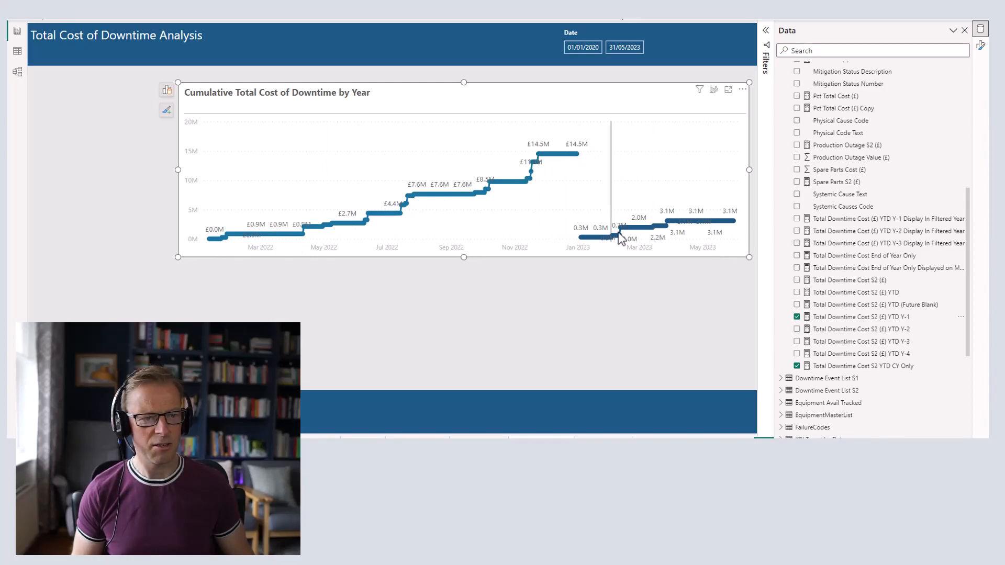
# Turn off the markers and data labels on the Cumulative Total Cost of Downtime by Year chart
pyautogui.click(980, 45)
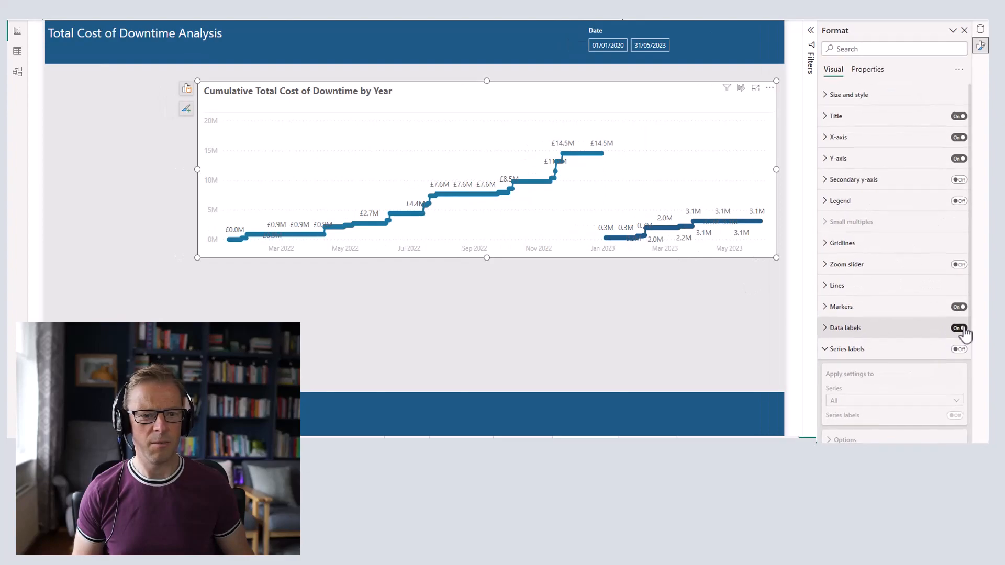
pyautogui.click(953, 383)
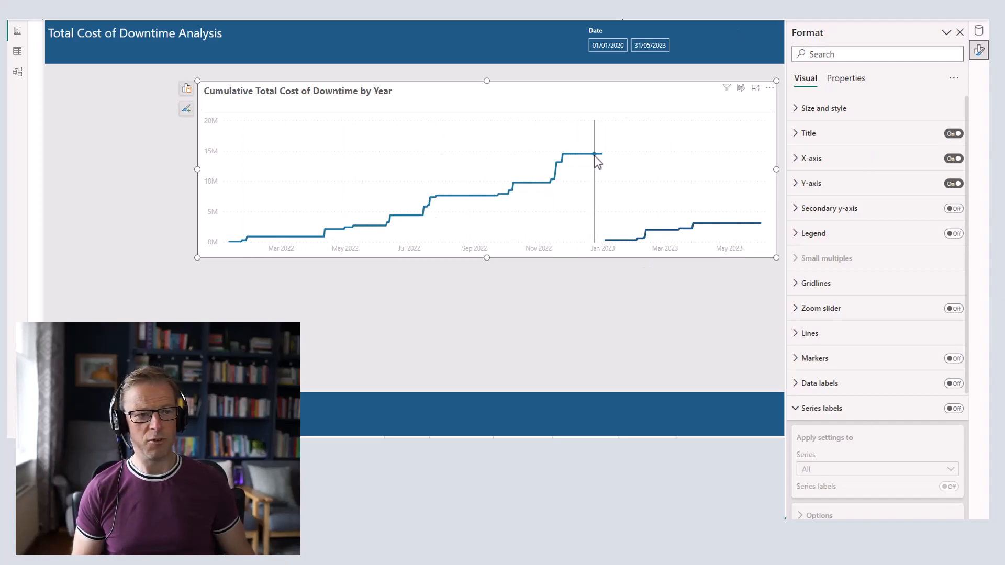
pyautogui.moveTo(593, 153)
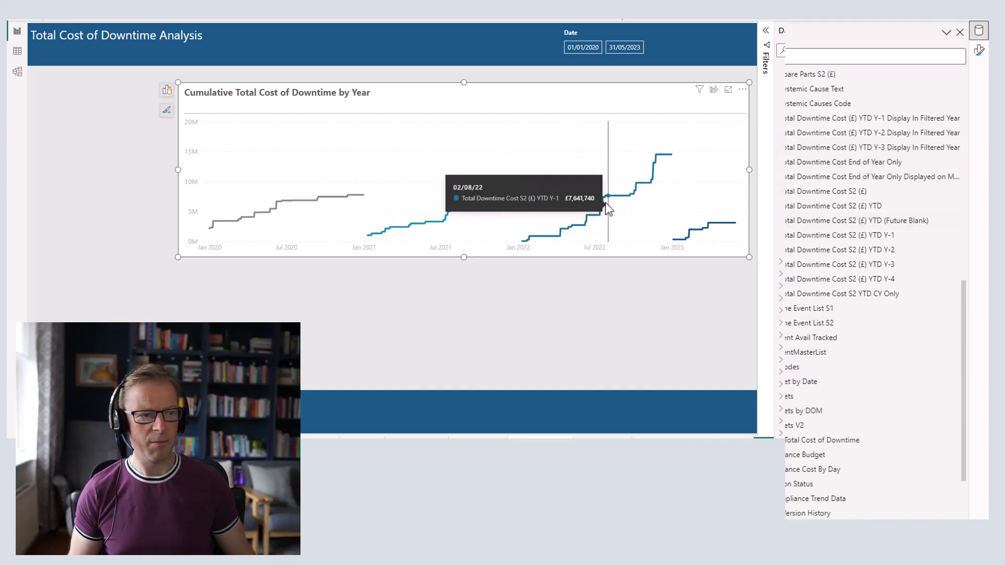
# Recolour the chart's prior-year lines in graded greys: YTD Y-1 dark, YTD Y-2 medium and YTD Y-3 light
pyautogui.click(978, 51)
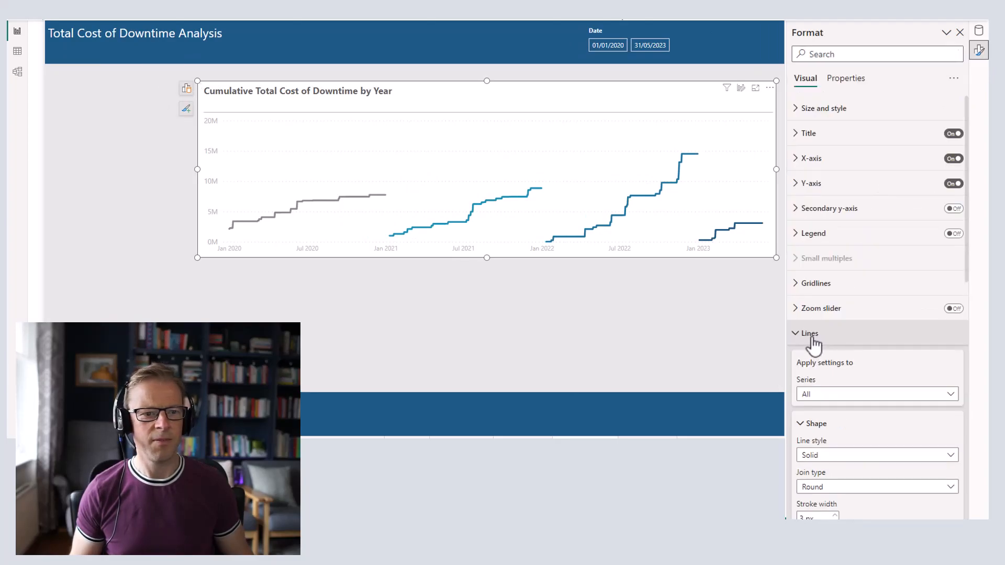
pyautogui.scroll(-5, 821, 340)
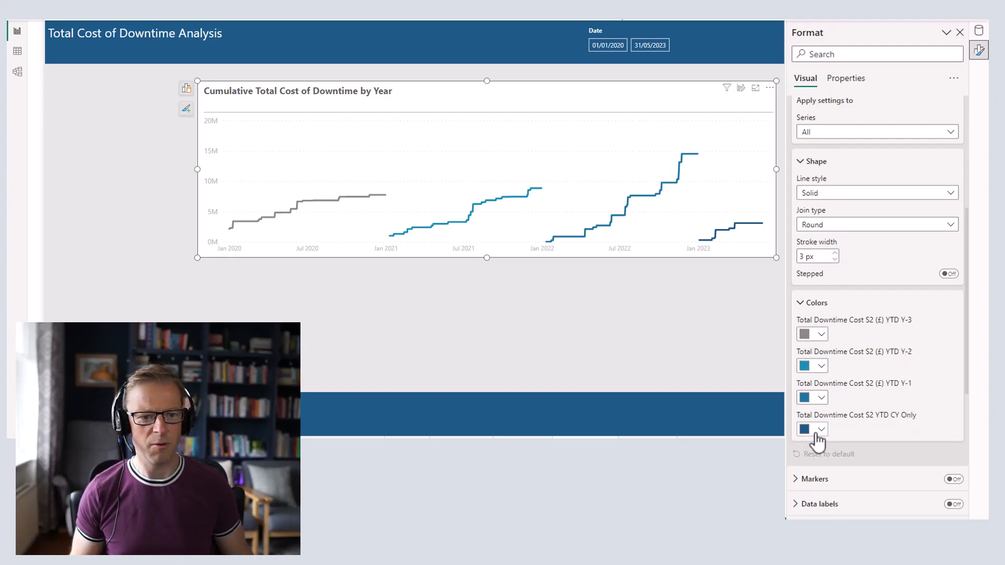
pyautogui.click(821, 399)
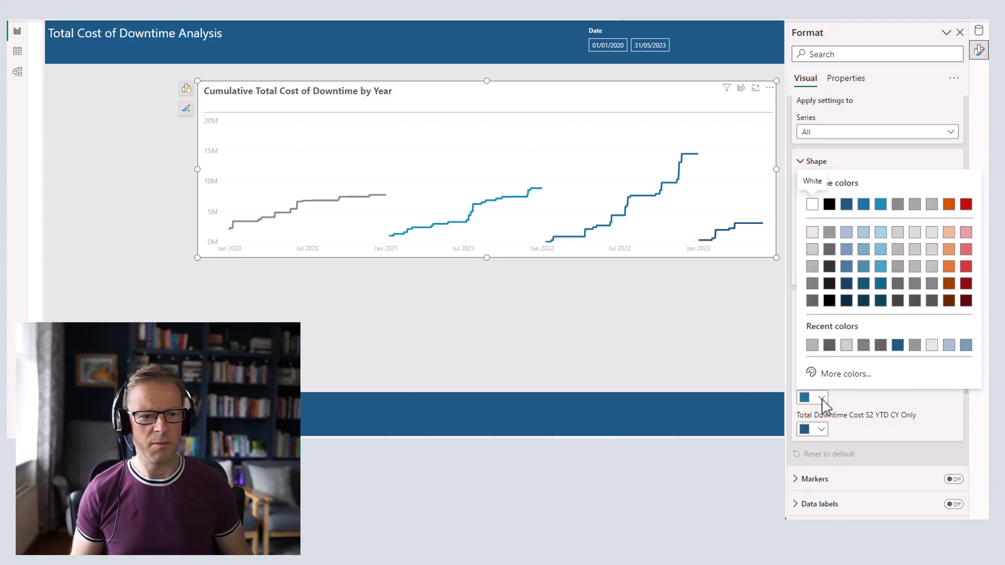
pyautogui.click(812, 285)
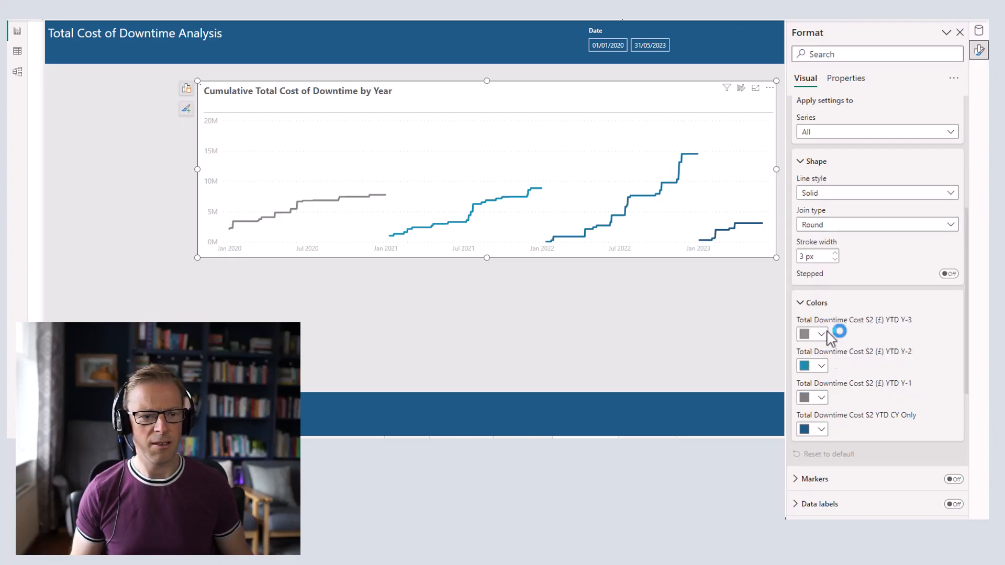
pyautogui.click(823, 366)
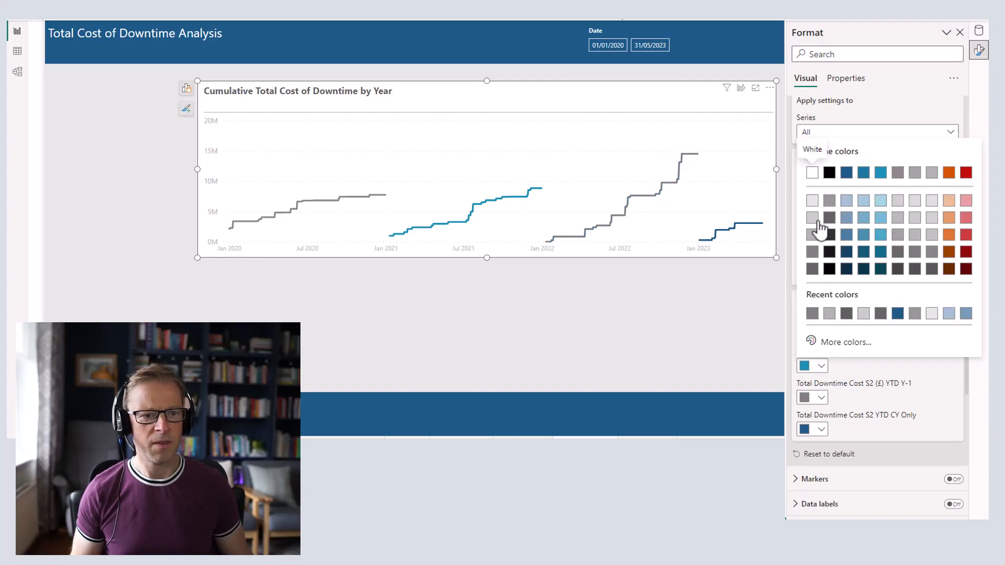
pyautogui.click(835, 396)
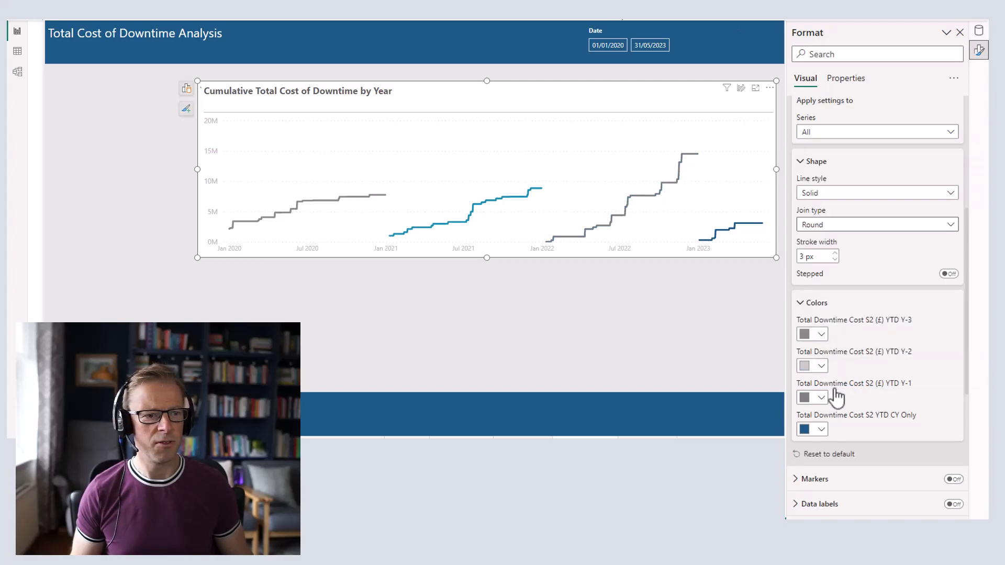
pyautogui.click(819, 335)
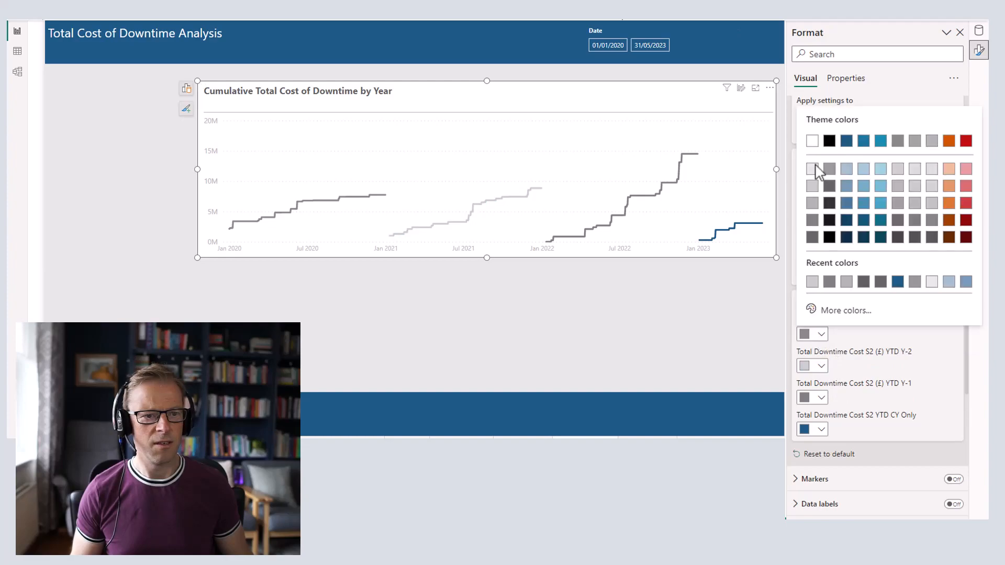
pyautogui.click(815, 172)
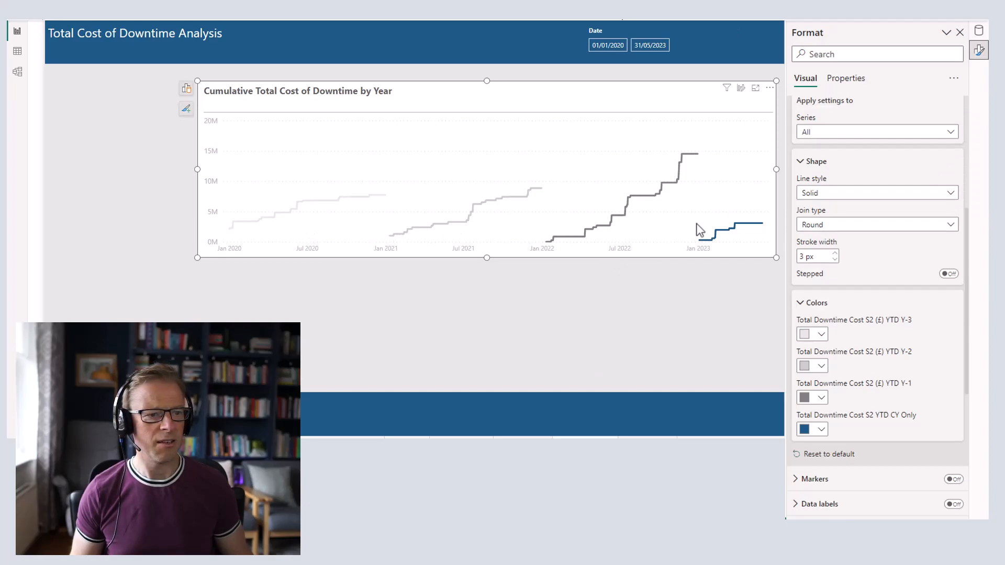
pyautogui.click(821, 399)
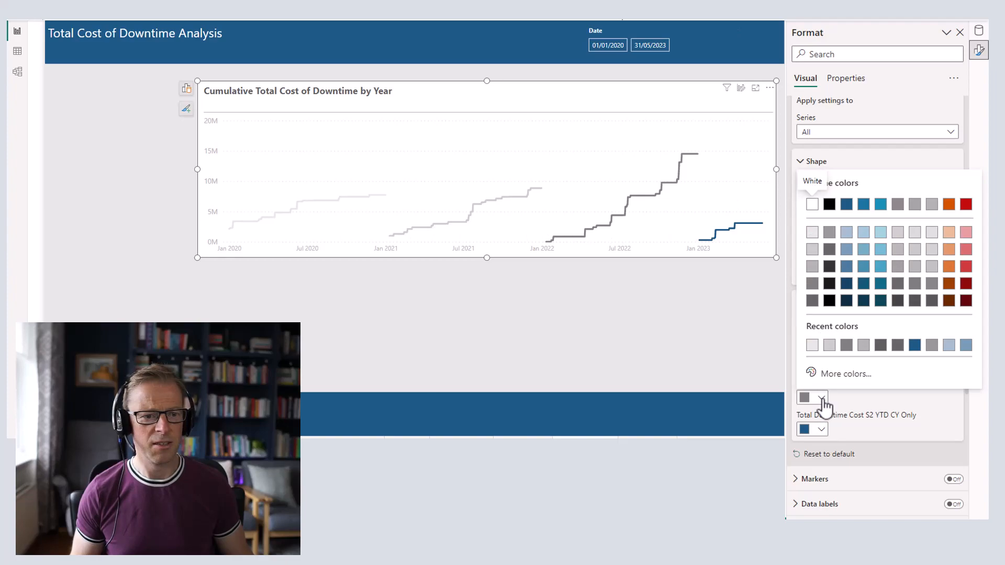
pyautogui.click(874, 407)
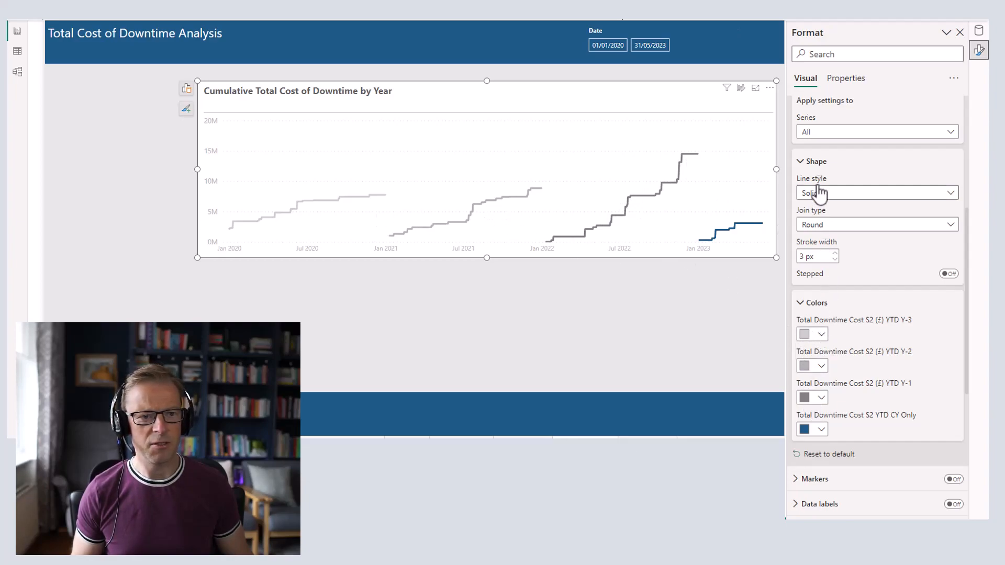
# Set the stroke width of all lines to 2 px and make the Total Downtime Cost S2 (£) YTD Y-2 line dashed
pyautogui.click(821, 137)
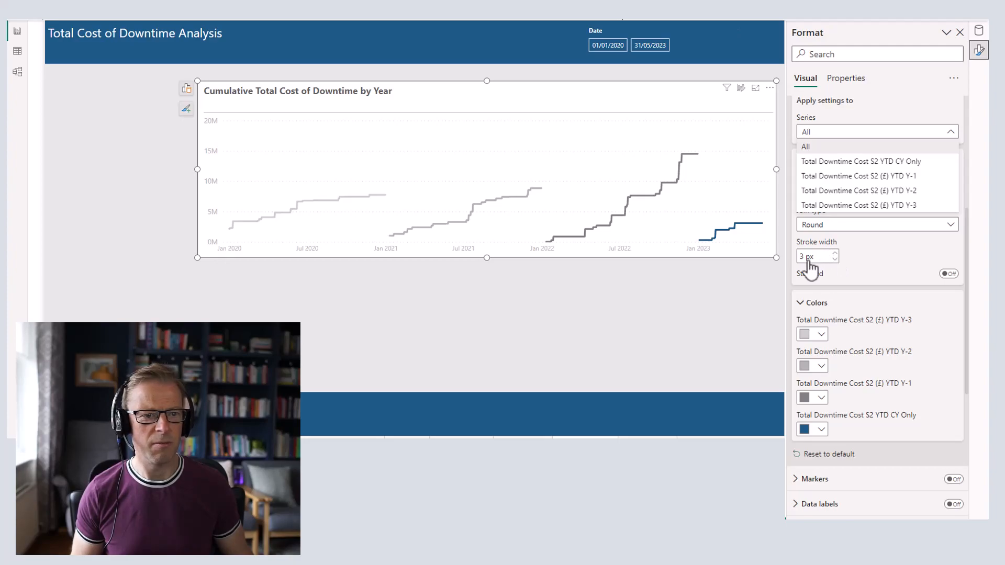
pyautogui.click(834, 259)
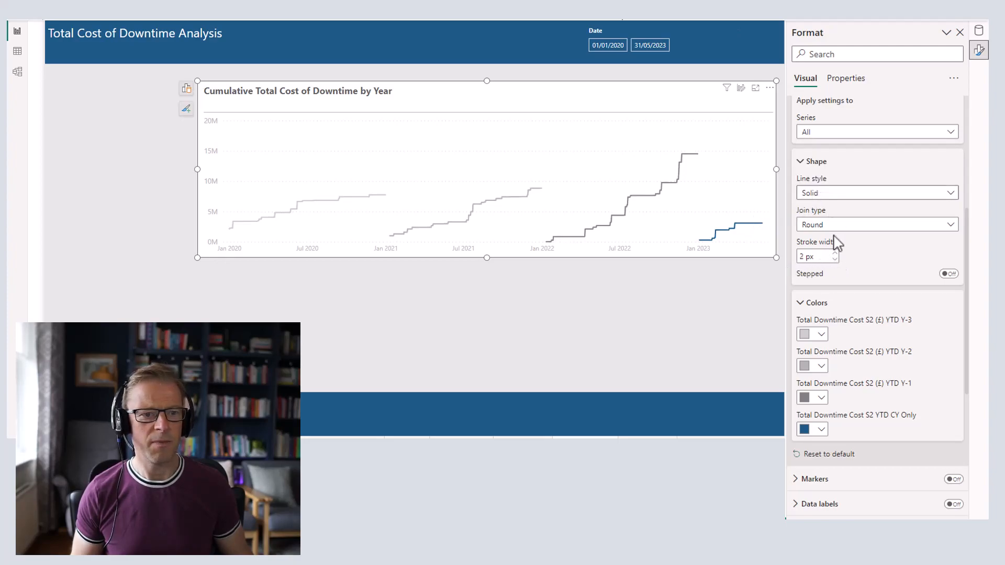
pyautogui.click(829, 137)
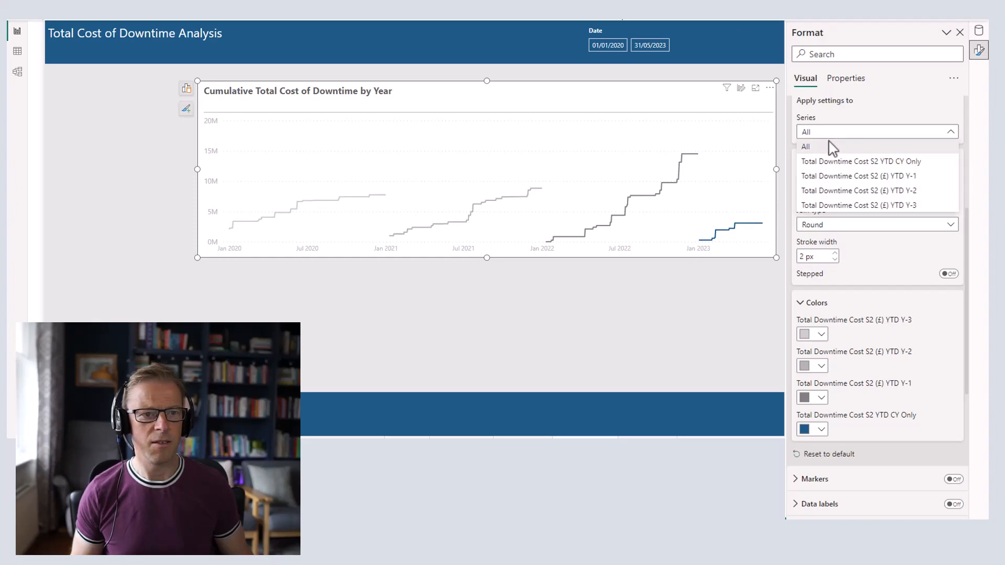
pyautogui.click(849, 176)
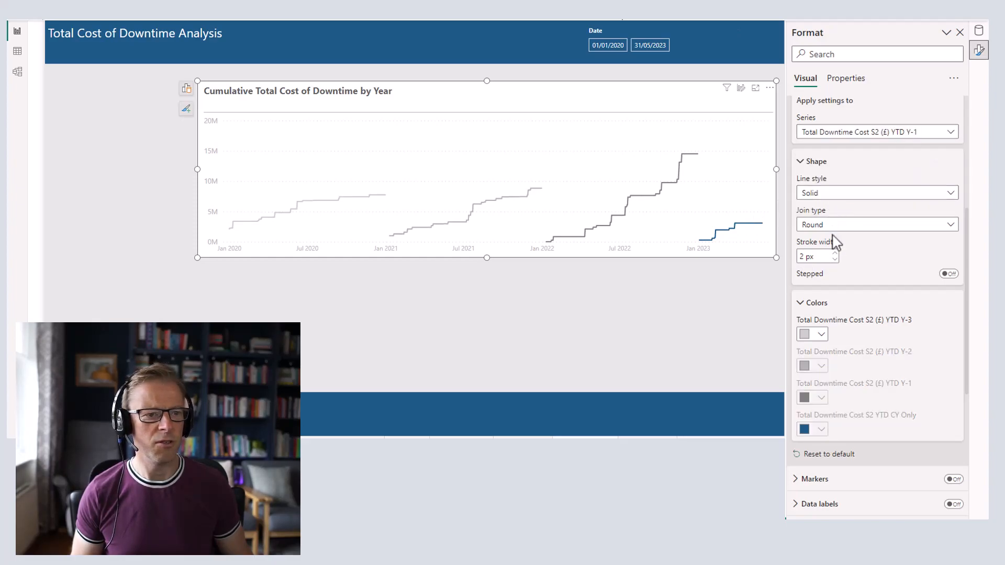
pyautogui.click(841, 137)
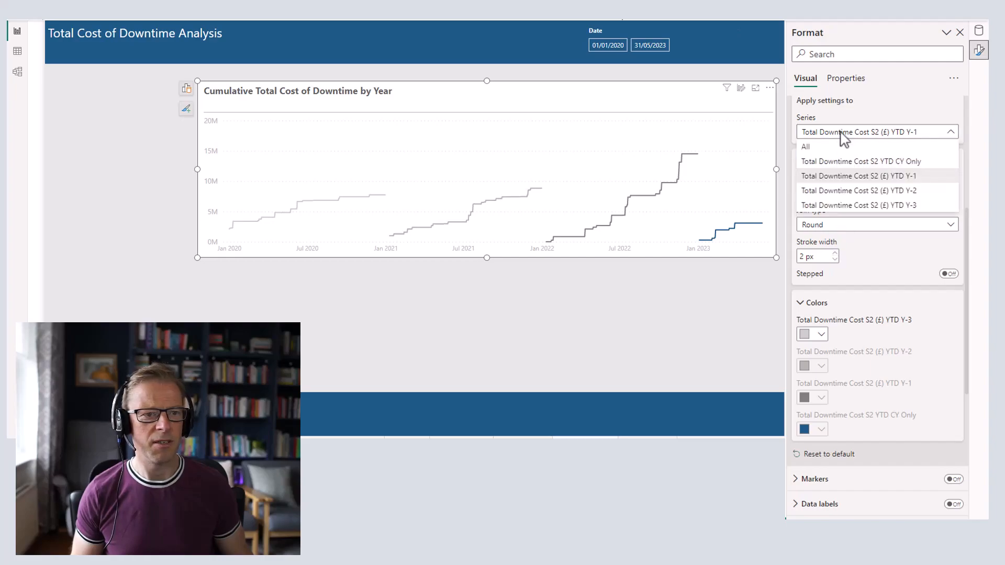
pyautogui.click(853, 191)
pyautogui.click(827, 193)
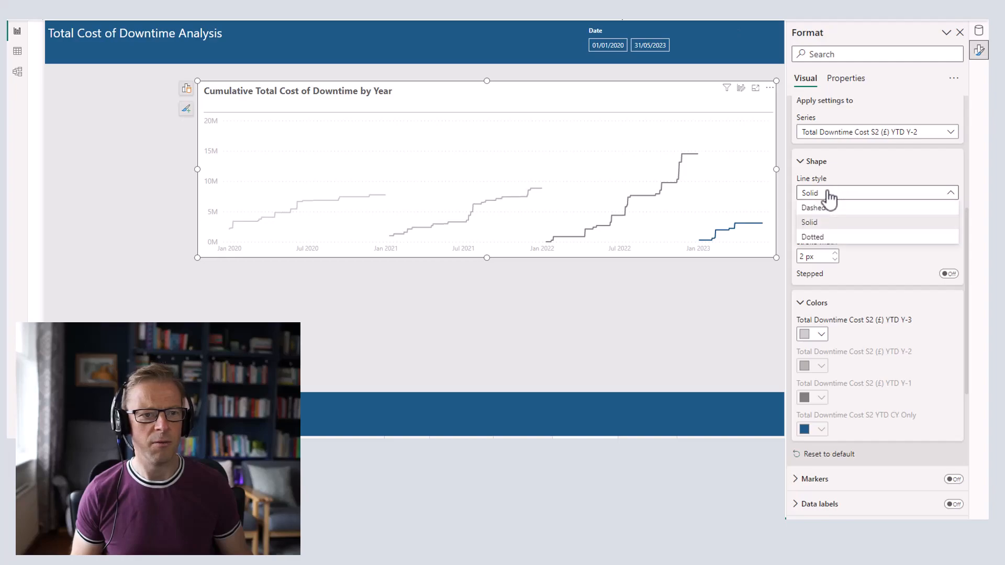
pyautogui.click(833, 205)
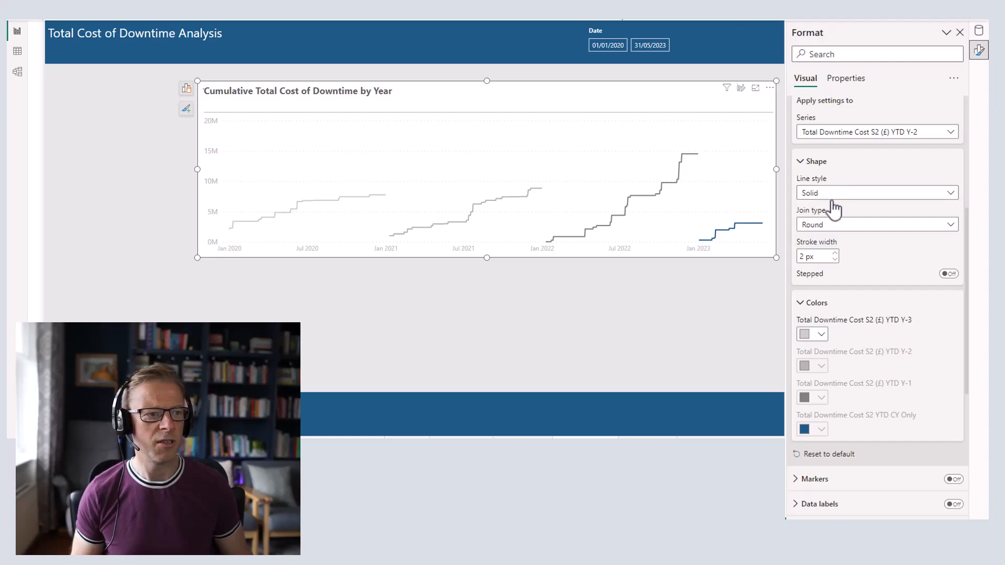
pyautogui.click(832, 196)
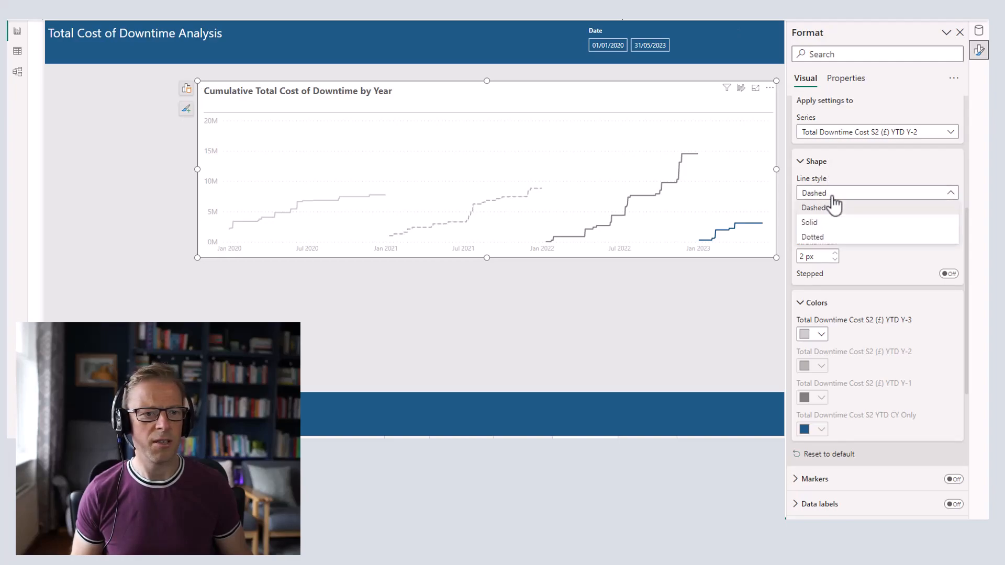
# Change the line style of the Total Downtime Cost S2 (£) YTD Y-1 series to Dashed
pyautogui.click(837, 137)
pyautogui.click(838, 138)
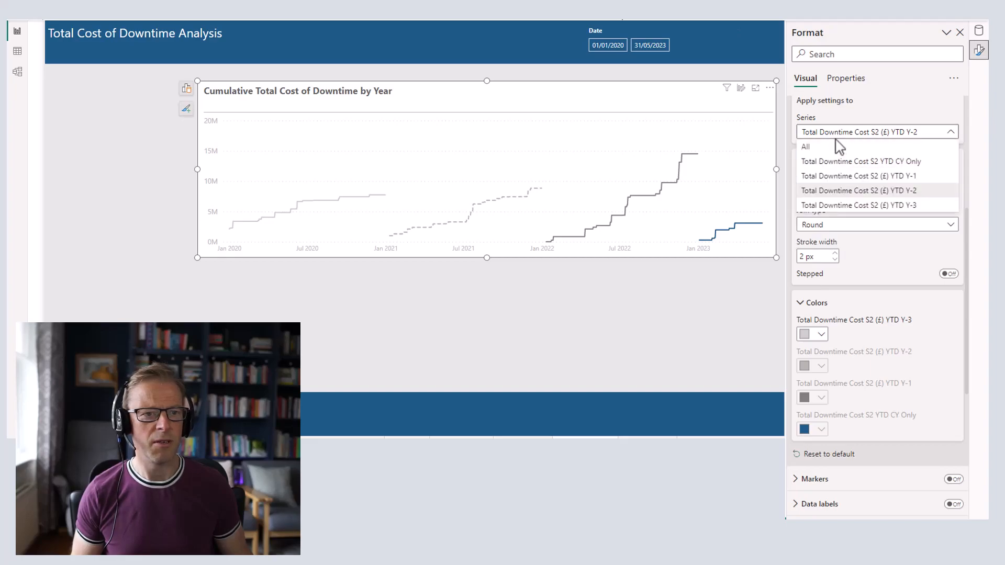
pyautogui.click(842, 176)
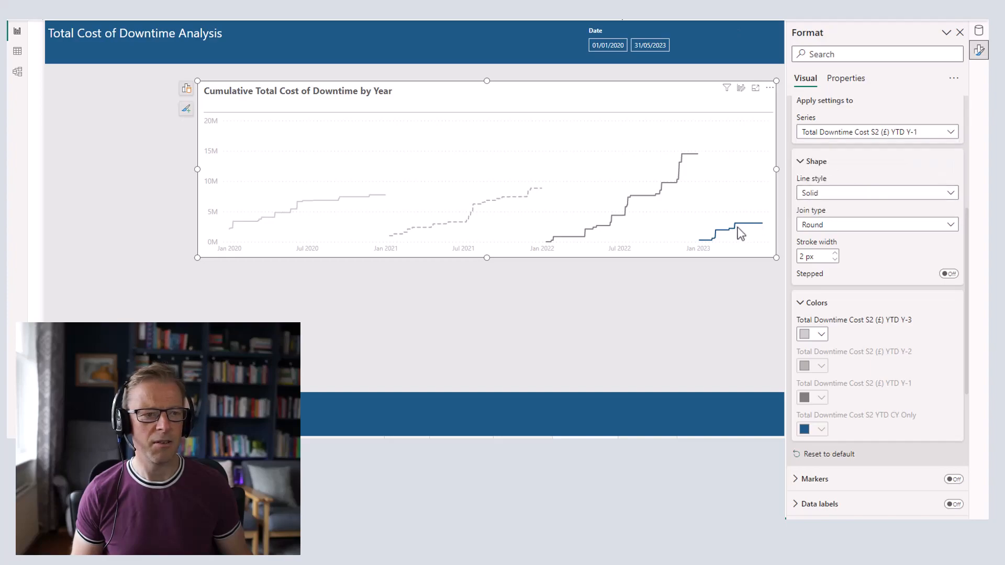
pyautogui.click(858, 197)
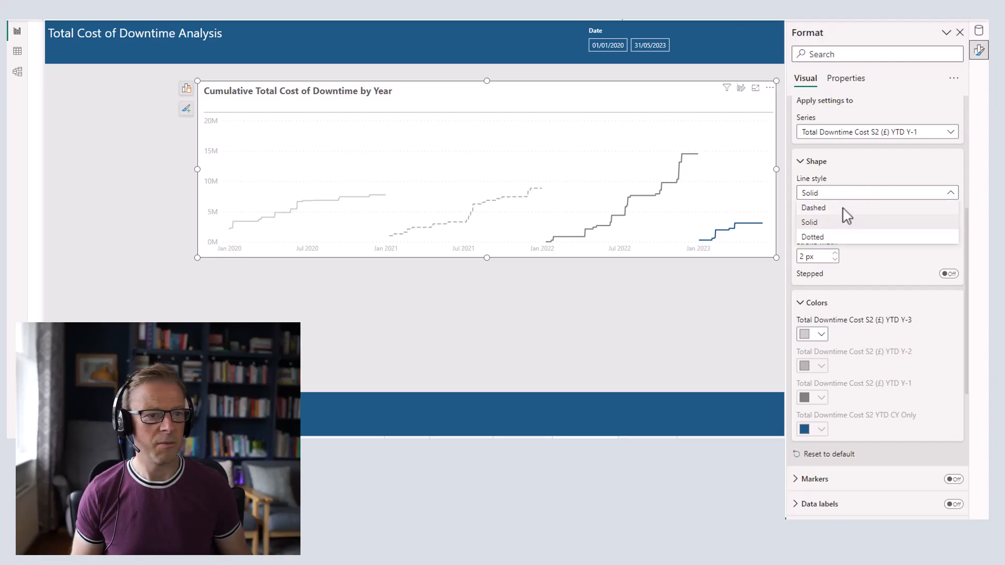
pyautogui.click(846, 221)
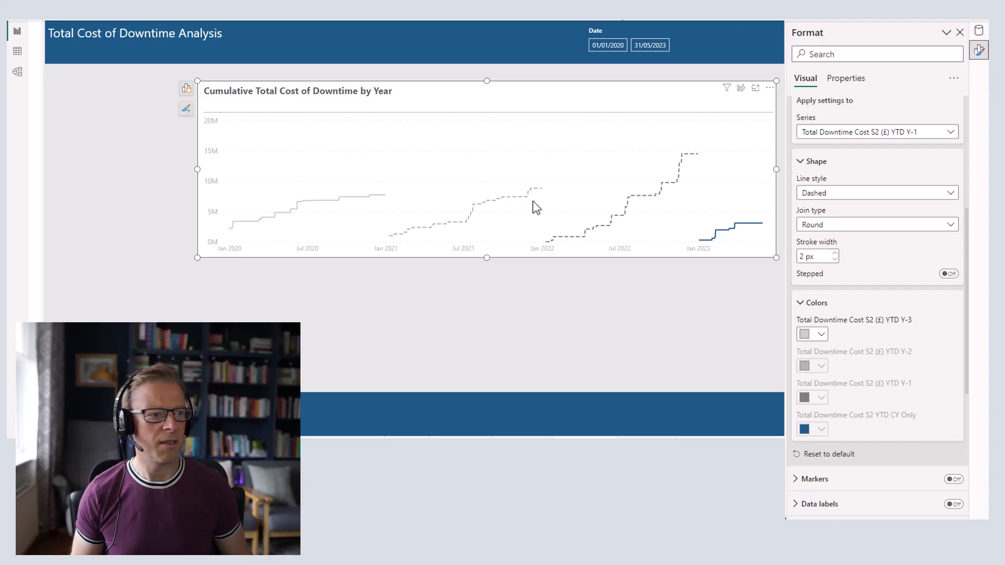
# Change the line style of the Total Downtime Cost S2 (£) YTD Y-3 series to Dotted
pyautogui.click(840, 135)
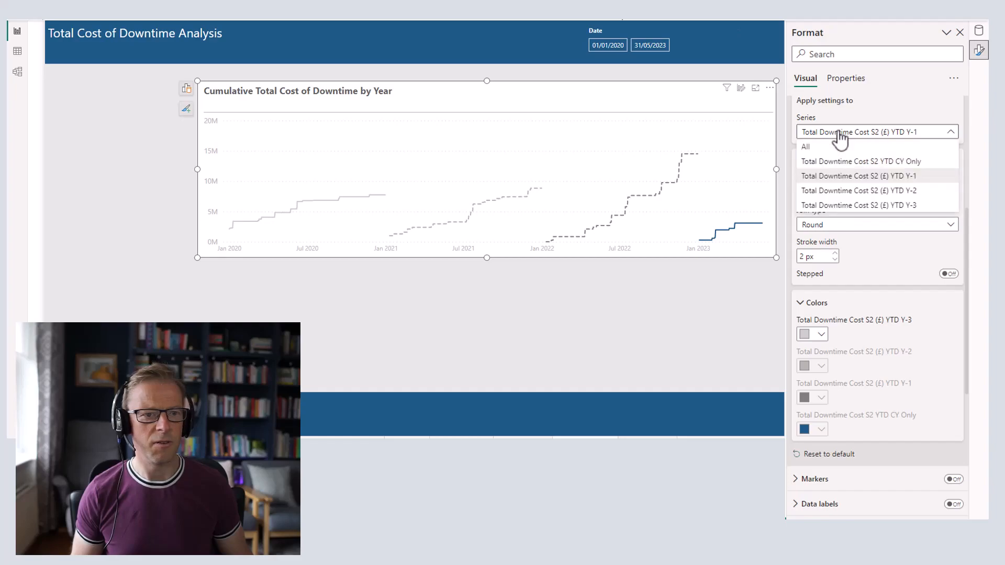
pyautogui.click(848, 207)
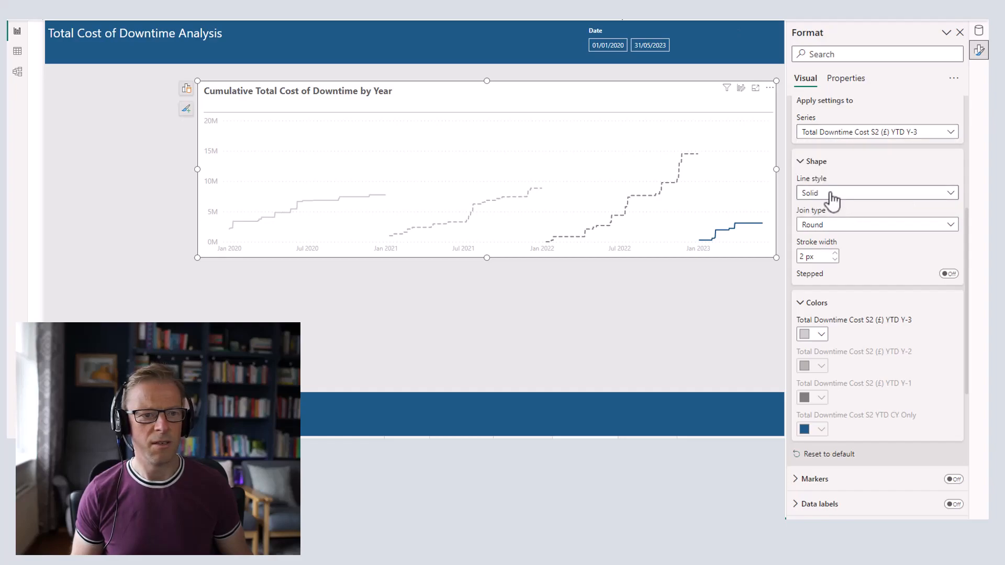
pyautogui.click(831, 195)
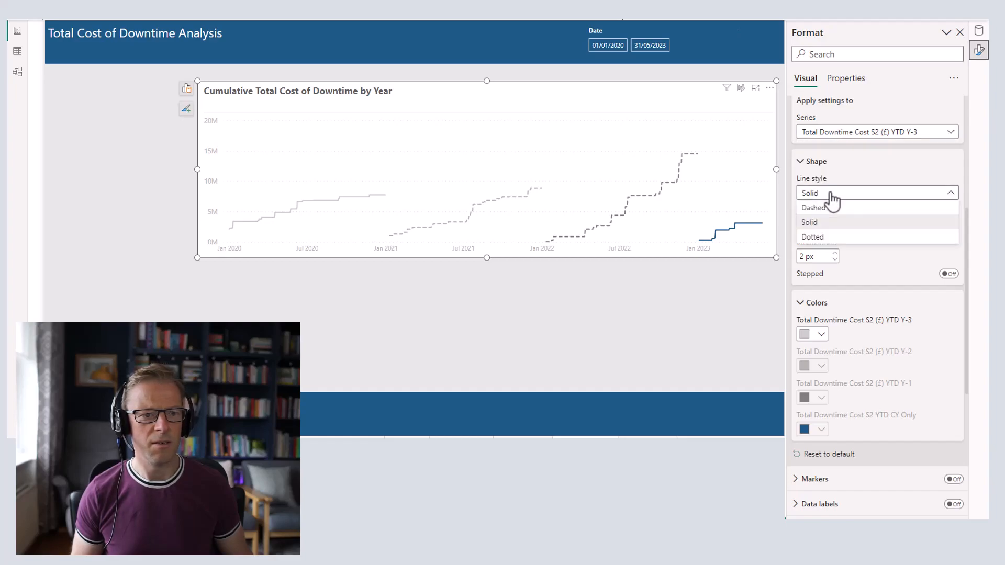
pyautogui.click(831, 237)
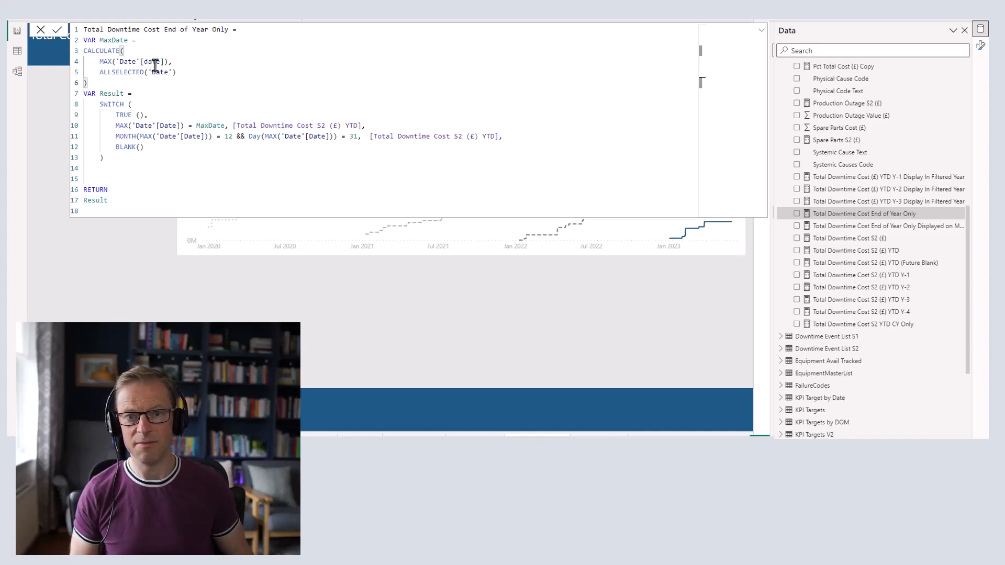
# Review the Total Downtime Cost End of Year Only formula and add that measure to the Y-axis of the by-year chart
pyautogui.click(732, 222)
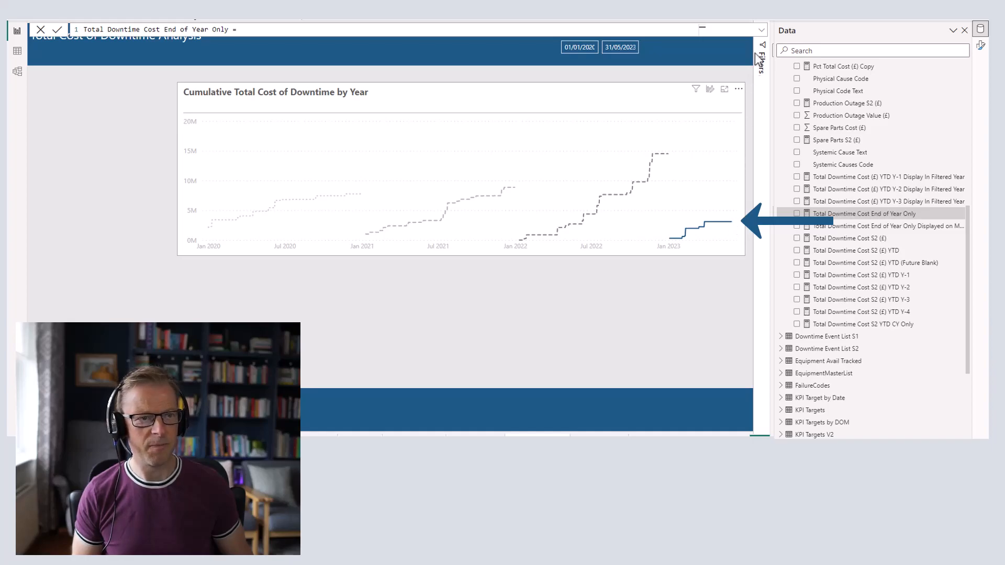
pyautogui.click(762, 31)
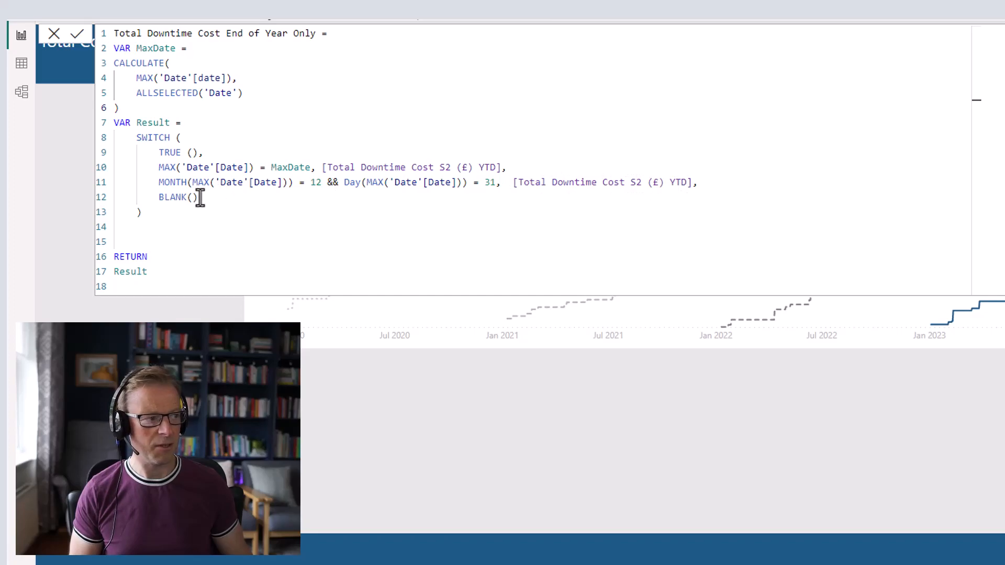
pyautogui.click(78, 37)
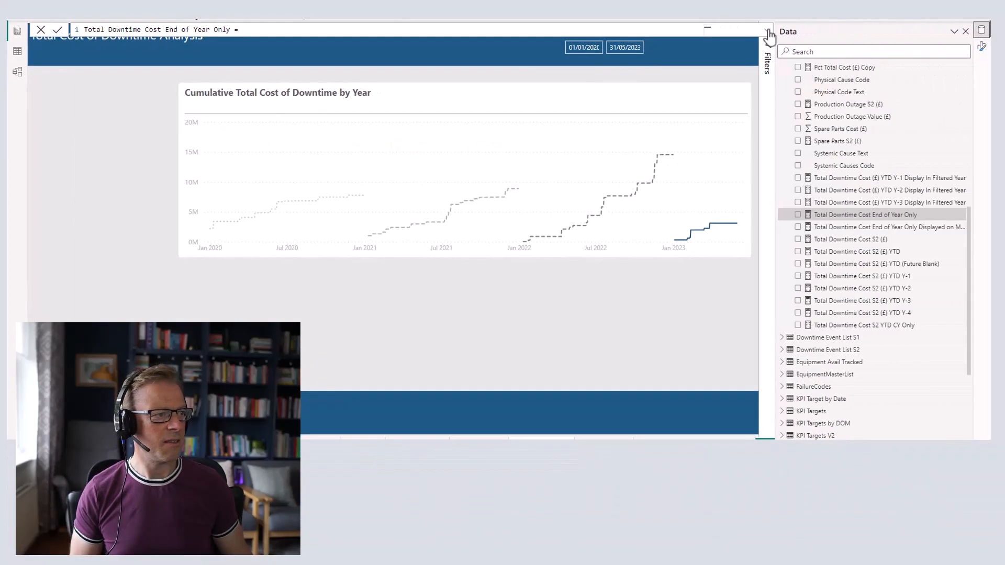
pyautogui.click(259, 91)
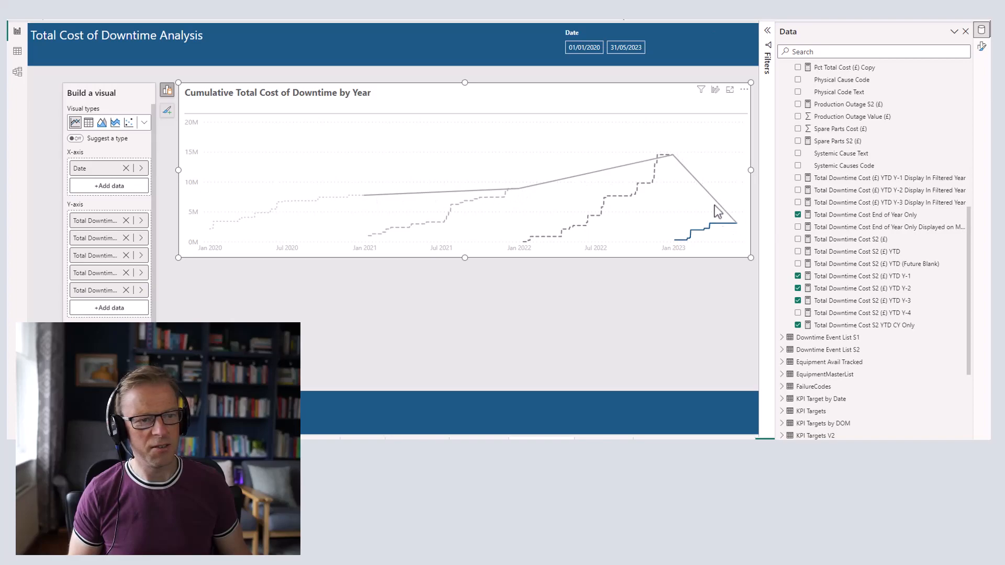
# Hide the connecting line of the Total Downtime Cost End of Year Only series by setting its stroke width to 0 px
pyautogui.click(982, 47)
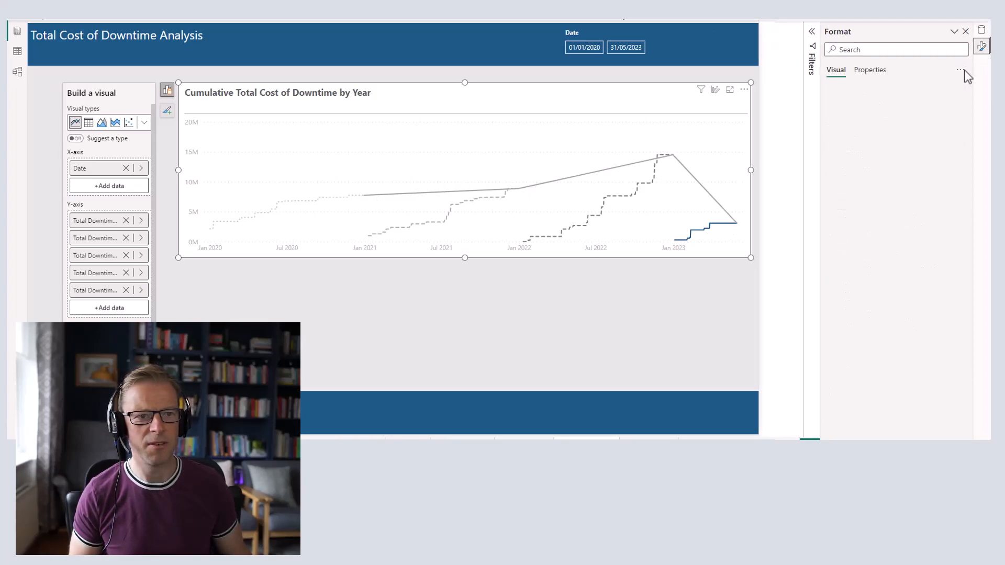
pyautogui.click(957, 169)
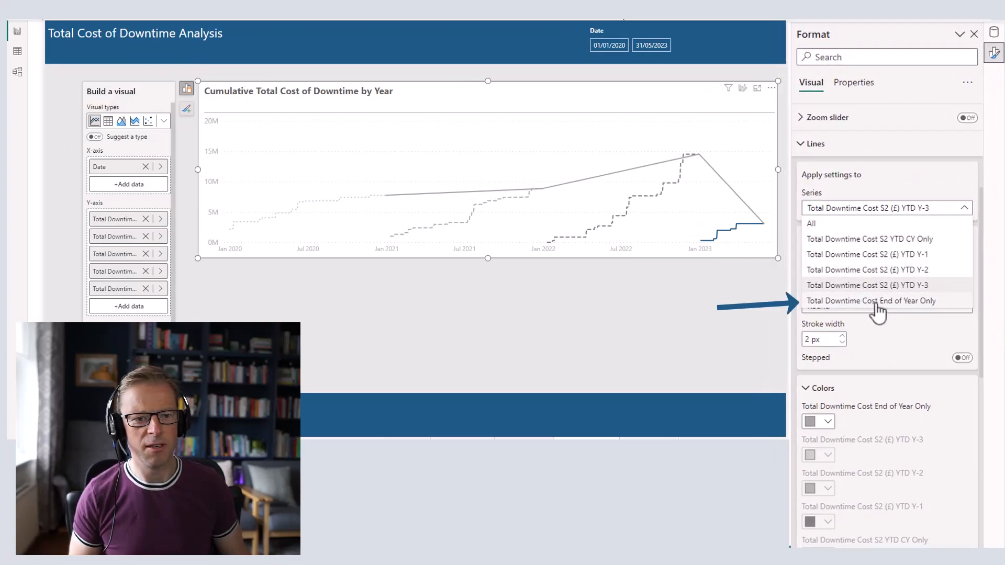
pyautogui.click(876, 306)
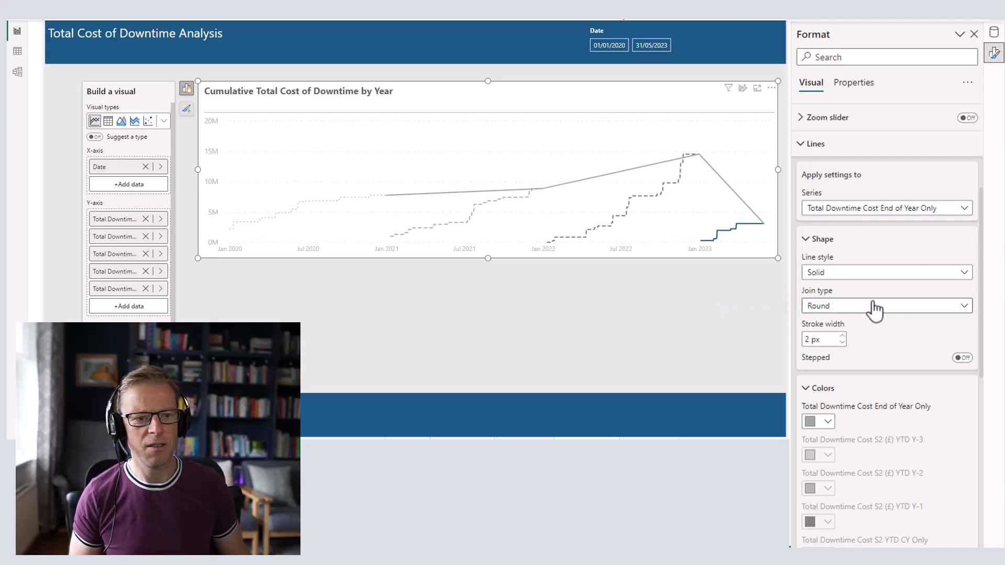
pyautogui.write('0')
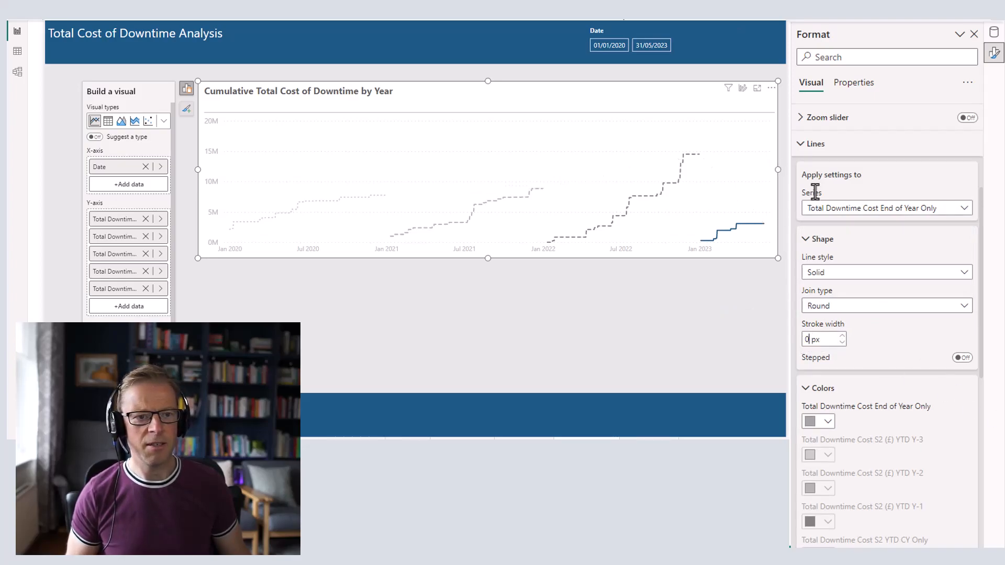
pyautogui.click(804, 145)
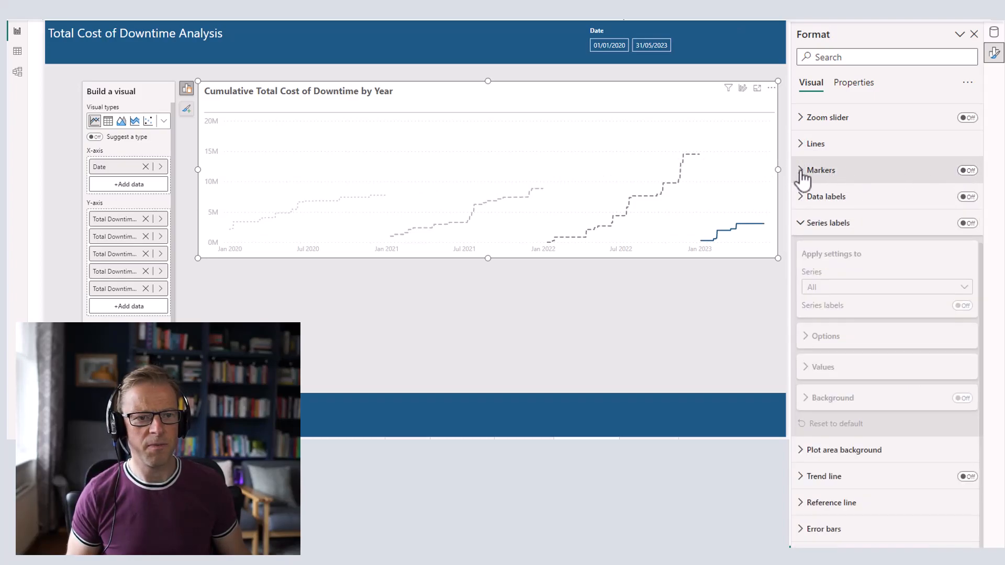
# Turn on markers and switch them off for the YTD CY Only, Y-1, Y-2 and Y-3 series, keeping only the End of Year Only markers
pyautogui.click(802, 174)
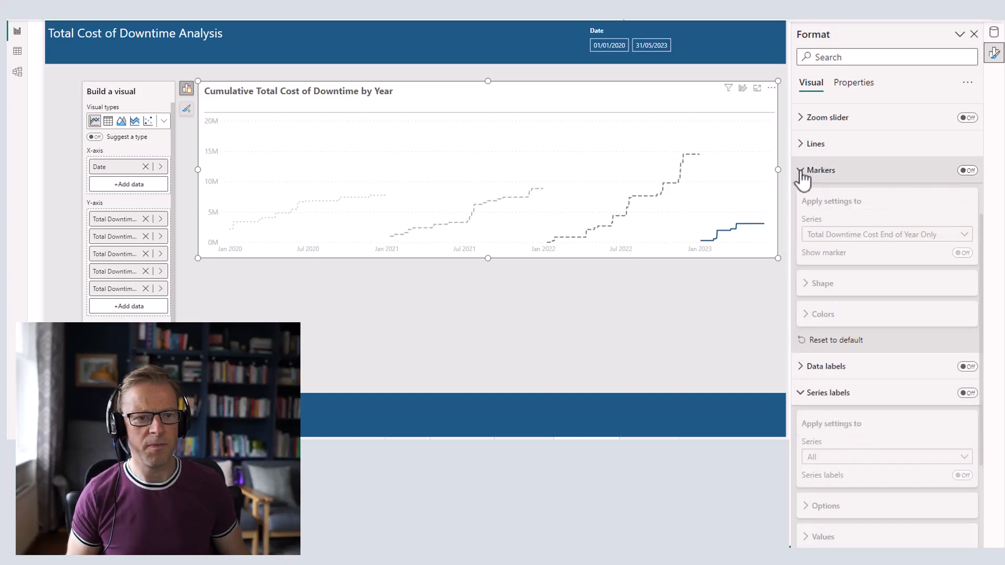
pyautogui.click(968, 172)
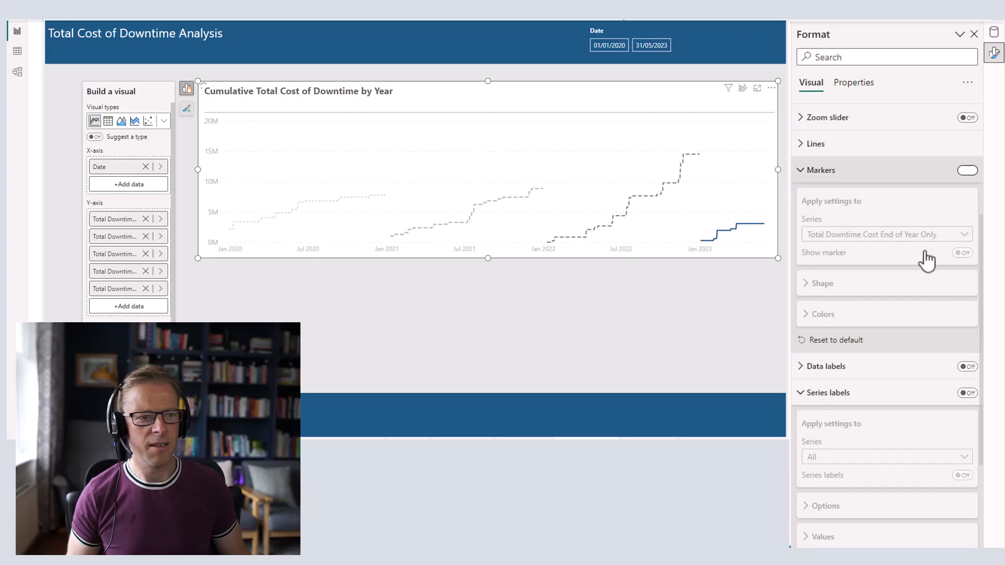
pyautogui.click(872, 235)
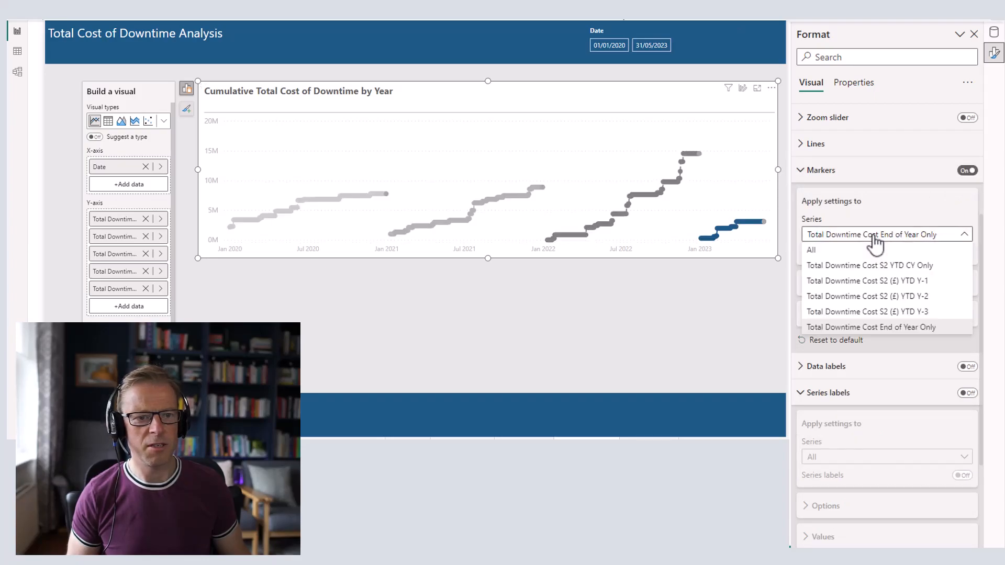
pyautogui.click(859, 267)
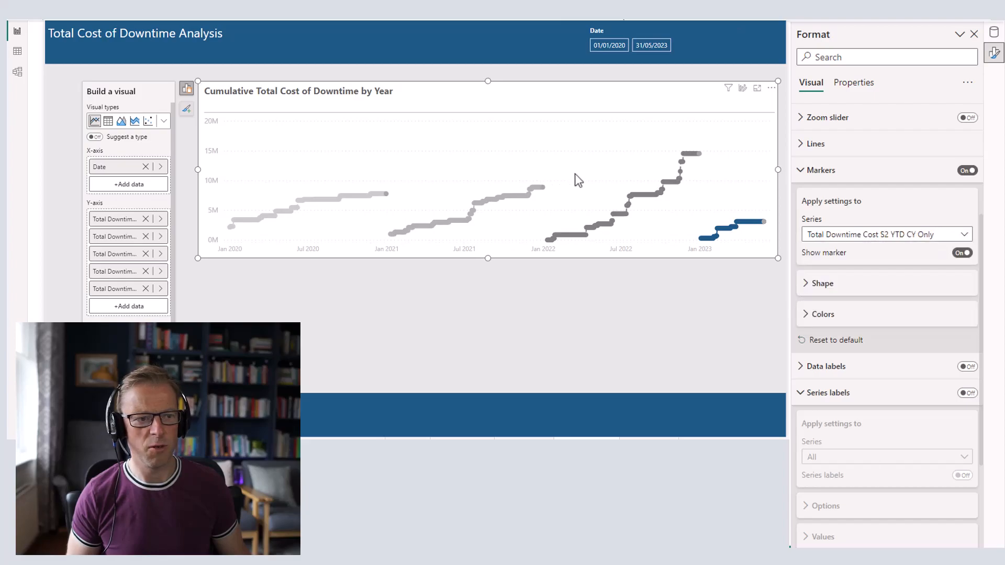
pyautogui.click(832, 238)
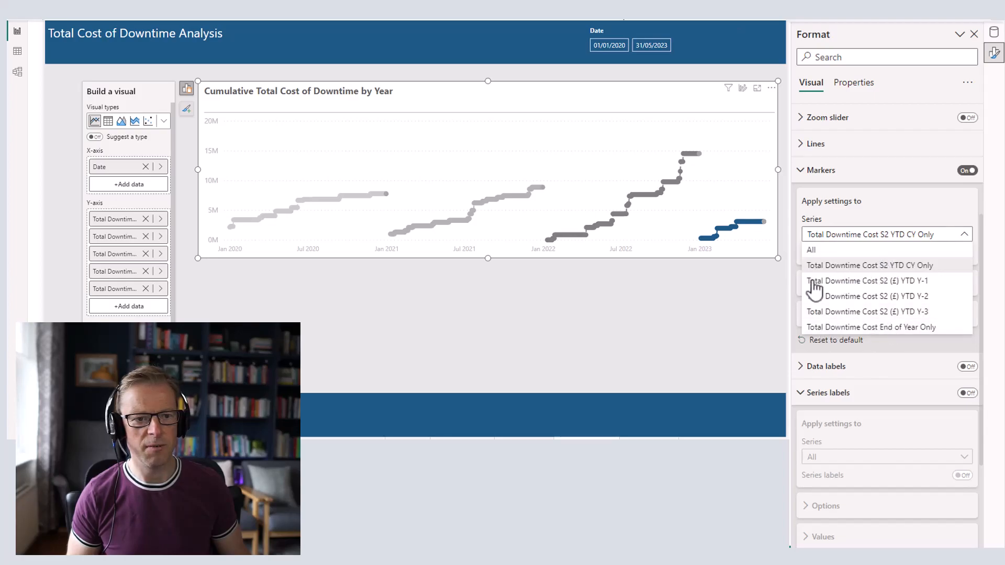
pyautogui.click(837, 312)
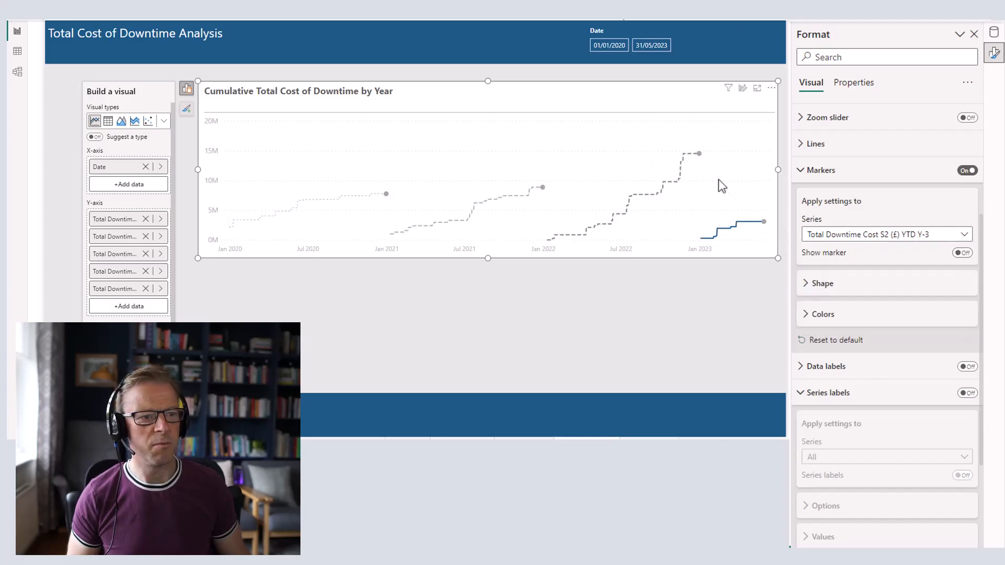
# Set the marker size to 3 px for all series
pyautogui.click(817, 288)
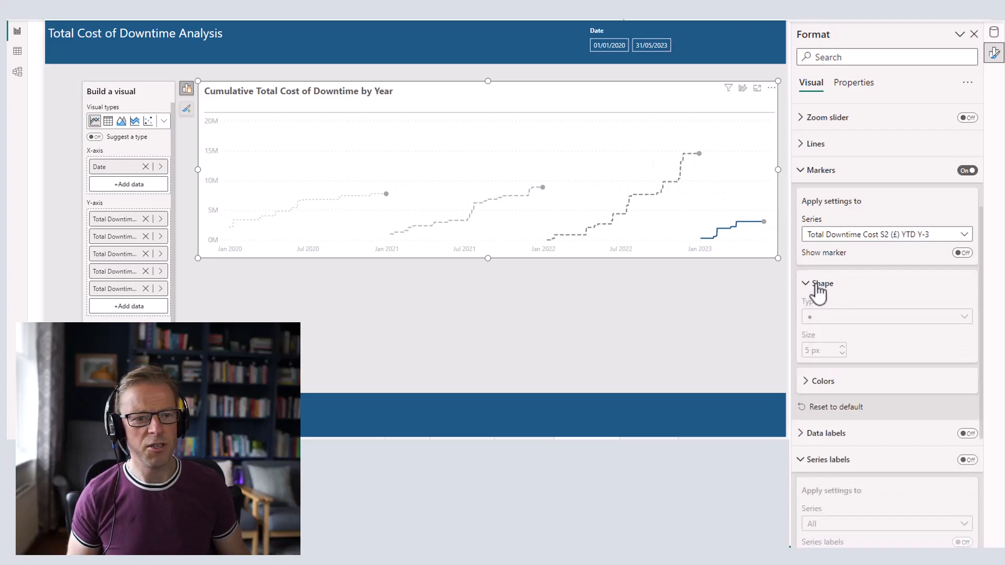
pyautogui.click(818, 288)
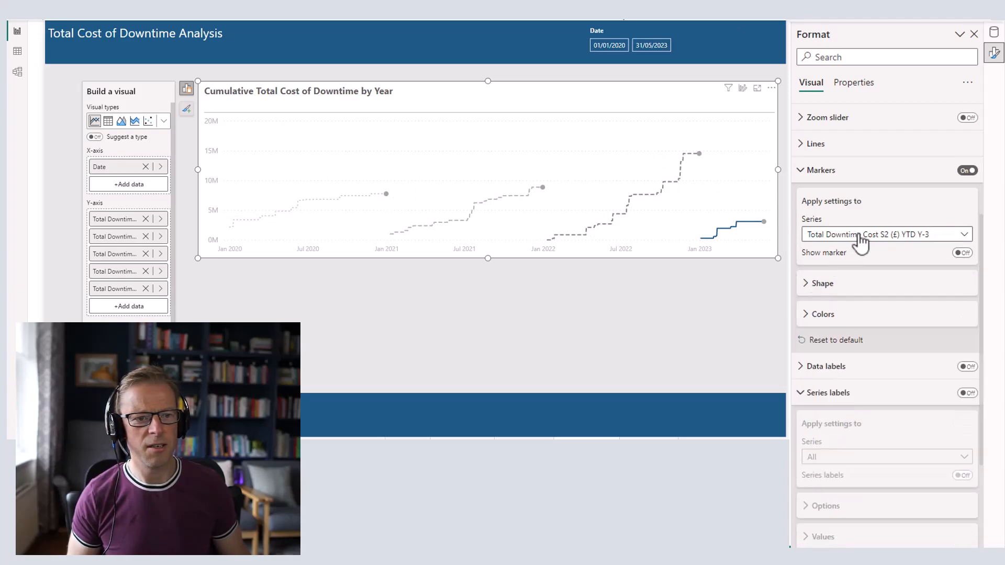
pyautogui.click(858, 239)
pyautogui.click(840, 250)
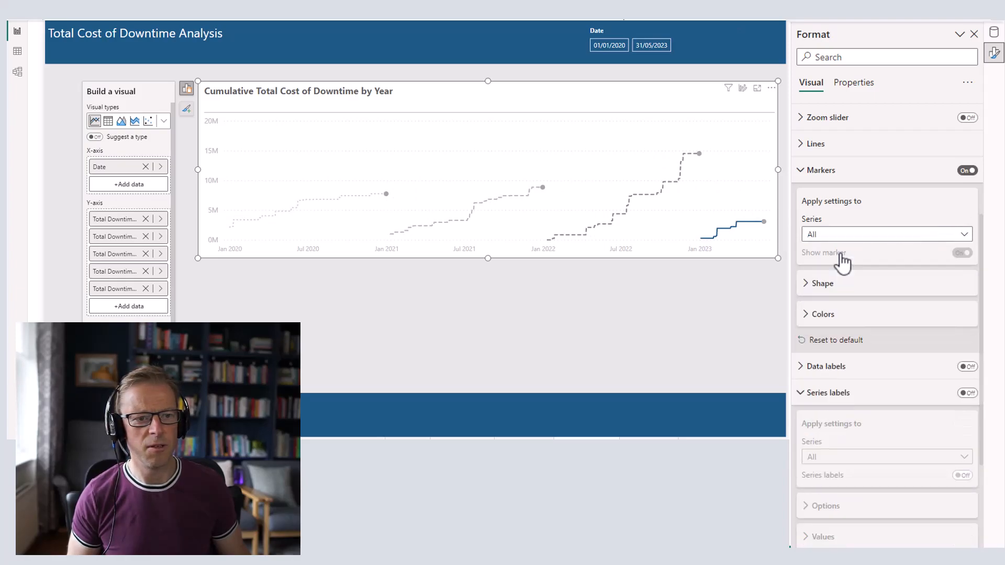
pyautogui.click(817, 288)
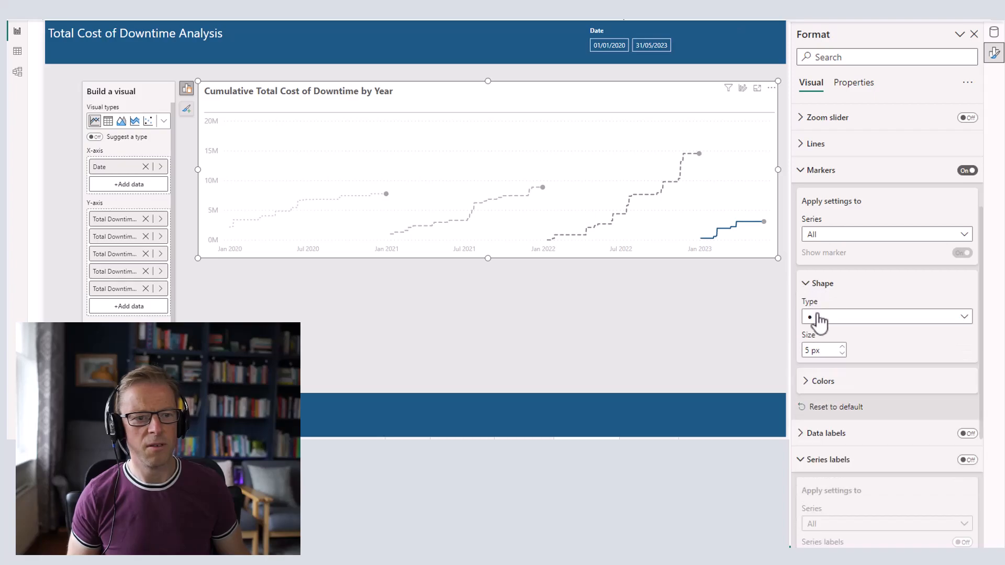
pyautogui.doubleClick(803, 350)
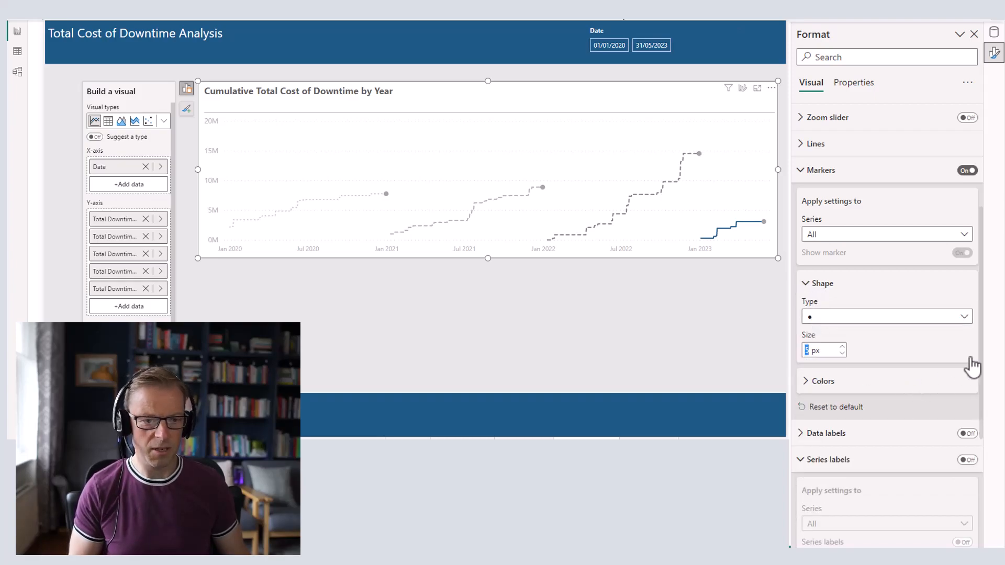
pyautogui.write('3')
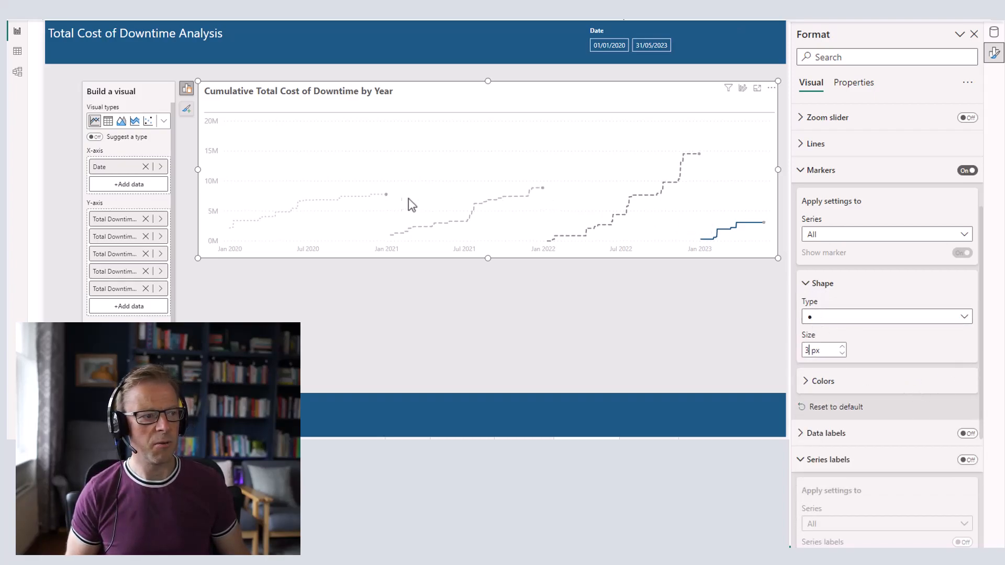
# Set the default marker colour for all series to dark grey and reduce the marker size to 2 px
pyautogui.click(817, 381)
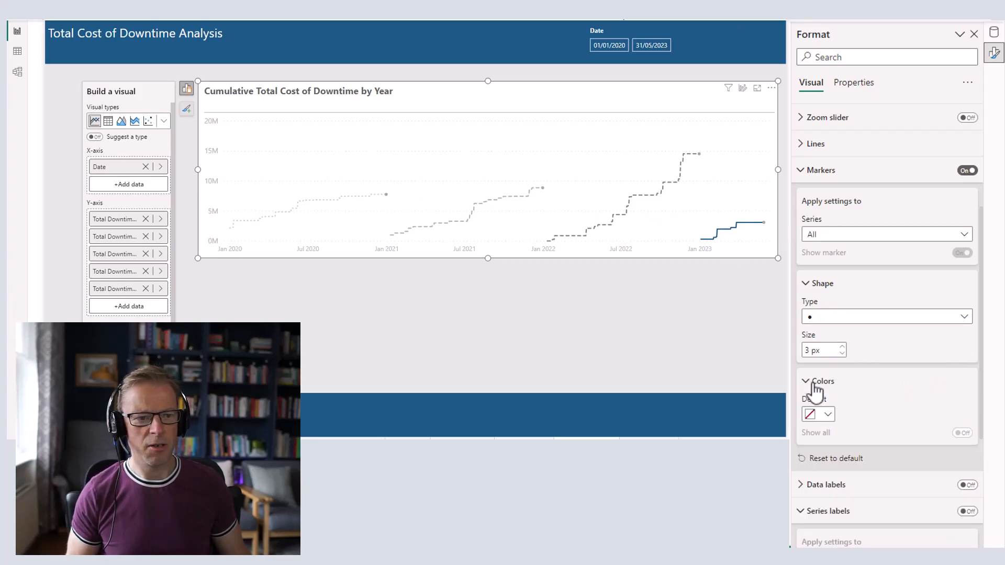
pyautogui.click(826, 414)
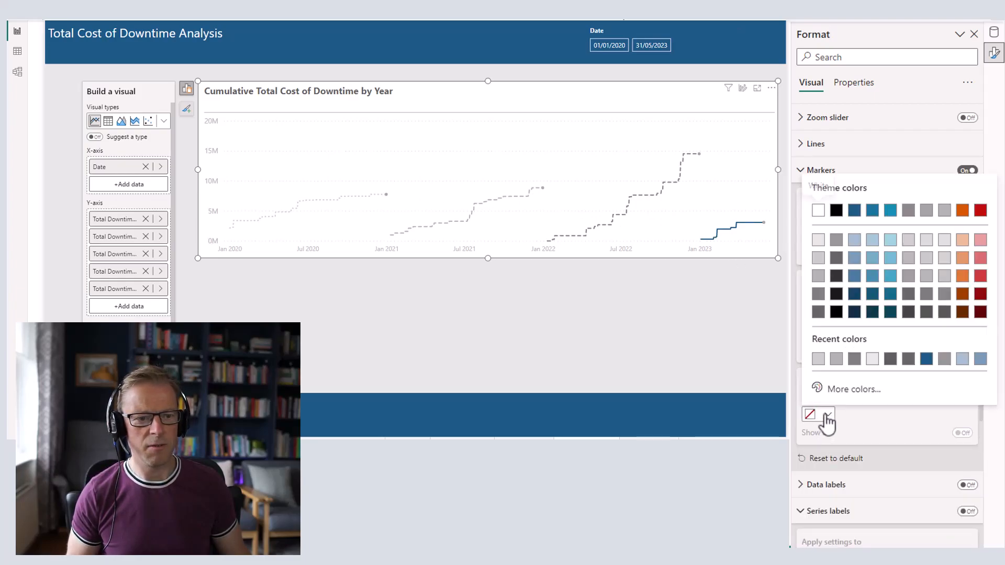
pyautogui.click(836, 258)
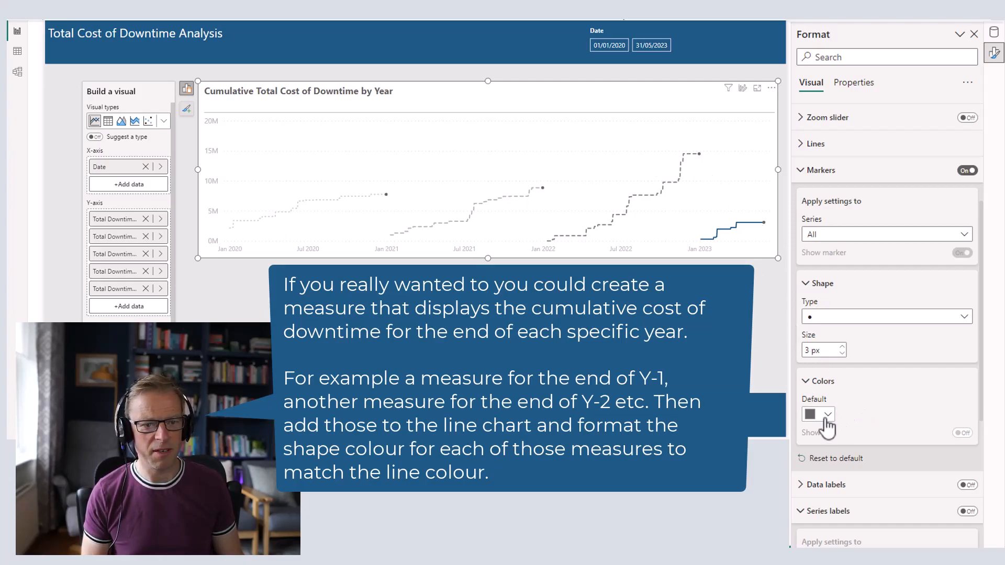
pyautogui.click(842, 353)
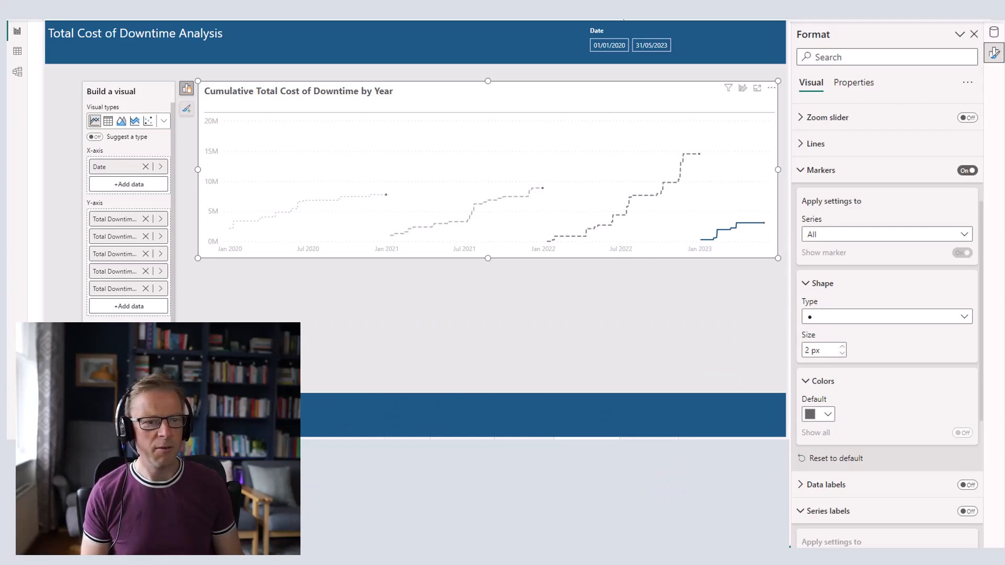
# Turn on data labels and hide them for the four YTD series, labelling only the End of Year Only points, and deselect the chart
pyautogui.click(804, 172)
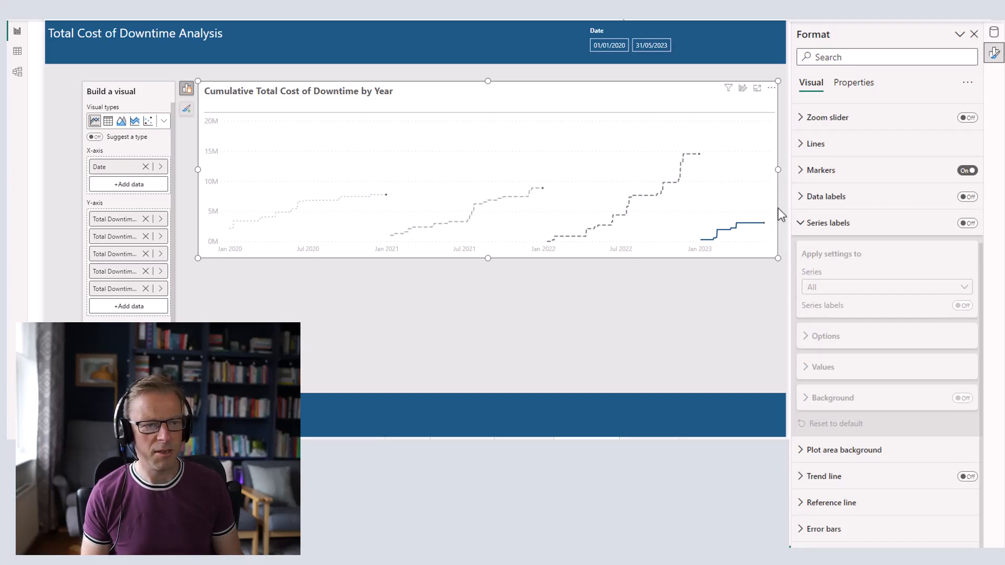
pyautogui.click(967, 196)
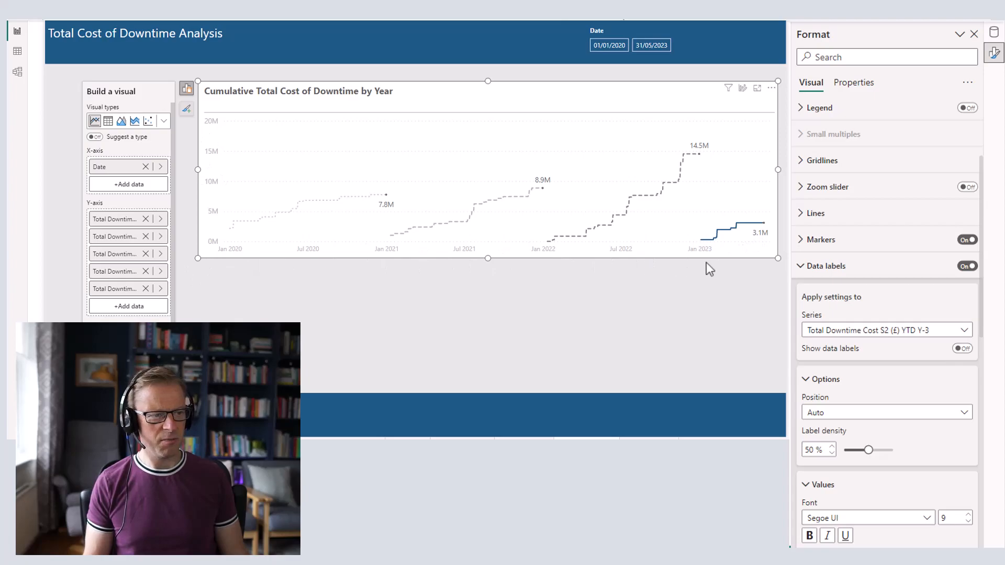
pyautogui.click(375, 296)
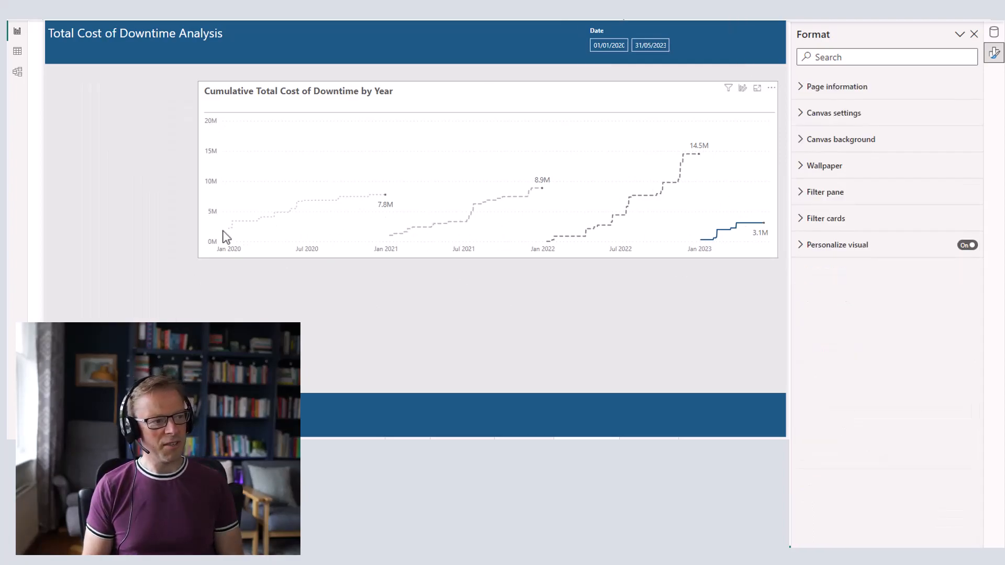